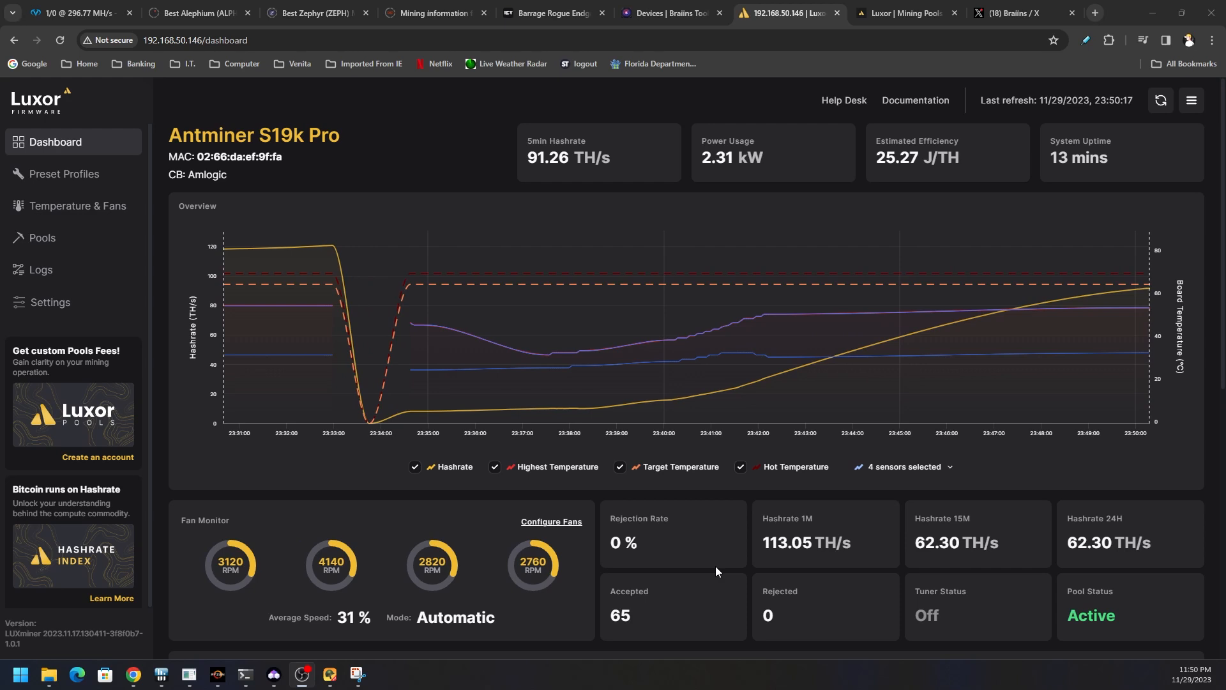
Examine the dashboard's fan, hashrate, chip health, voltage and board temperature readings for the three hash boards
scroll(716, 566, down, 3)
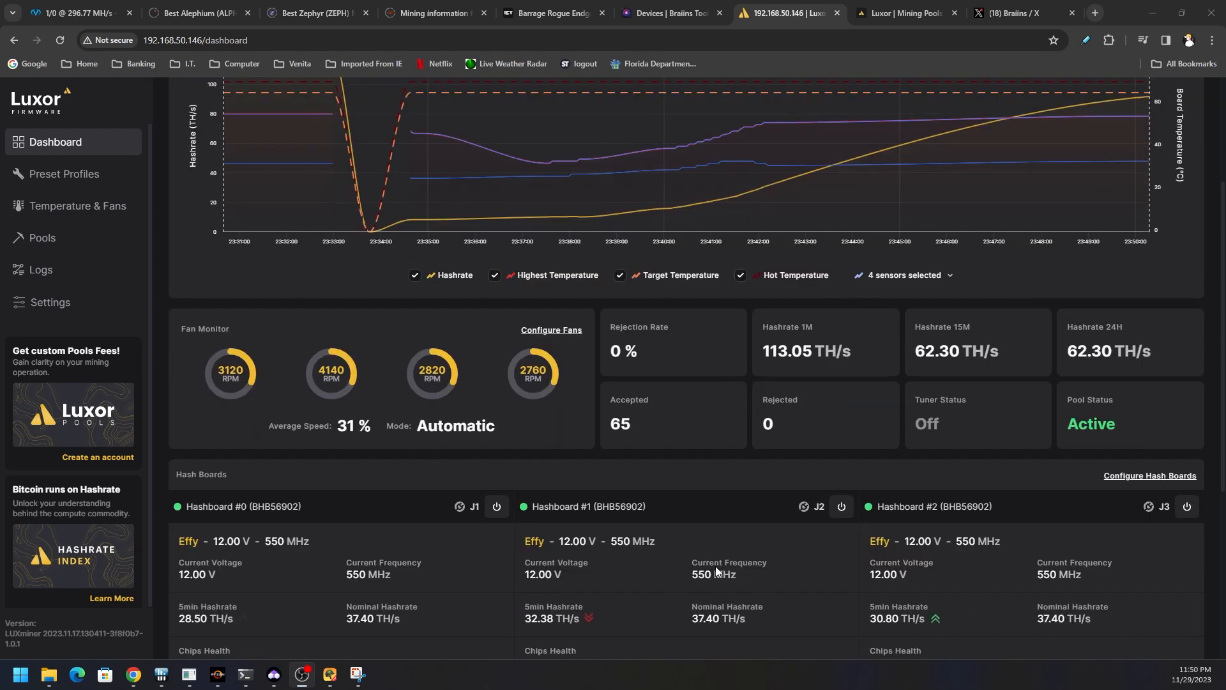
scroll(715, 566, down, 2)
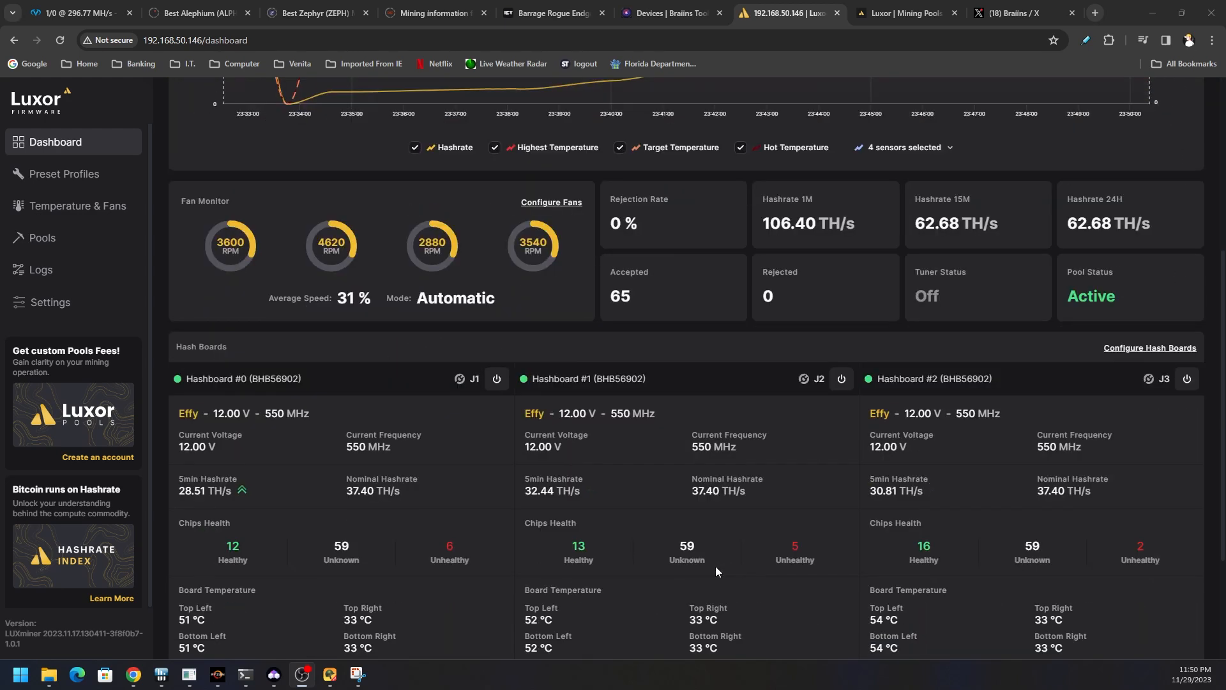
scroll(716, 566, down, 1)
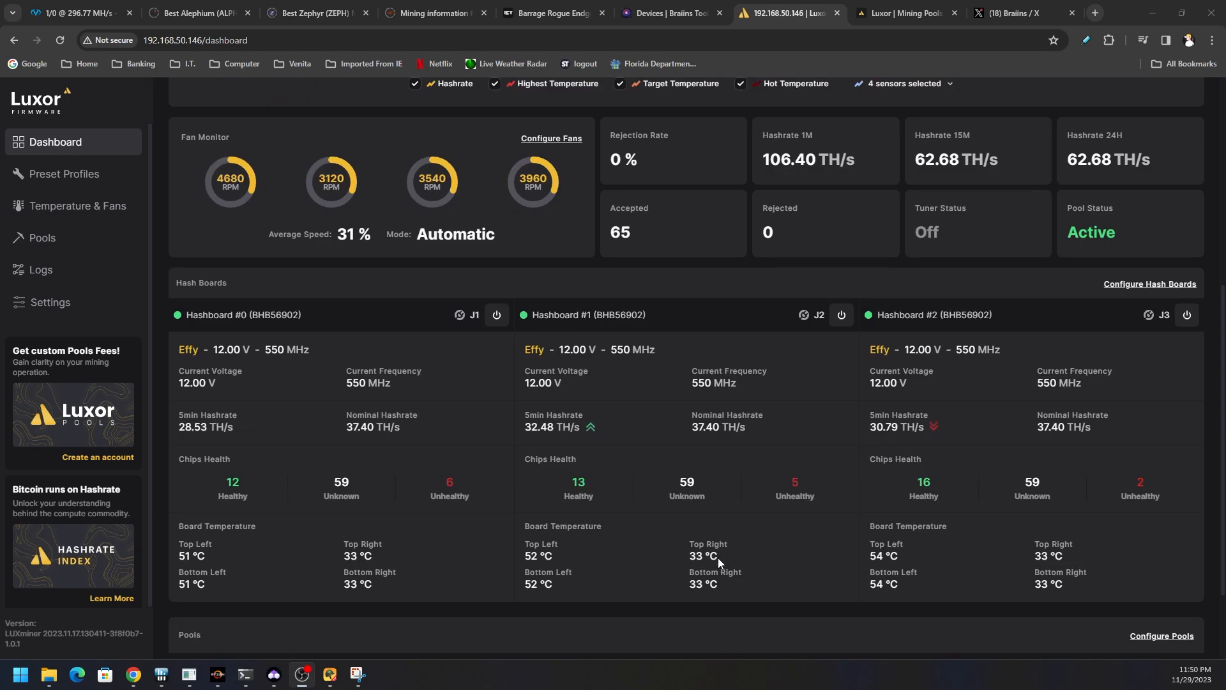
drag(435, 480, 465, 487)
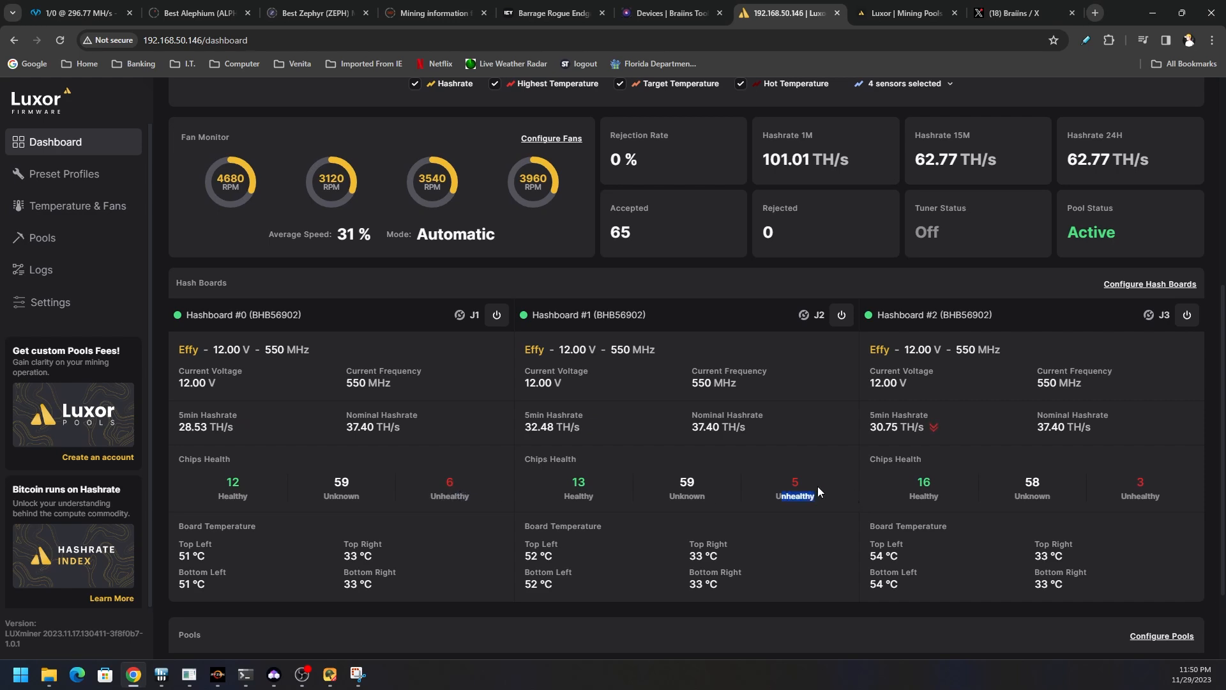
click(1124, 480)
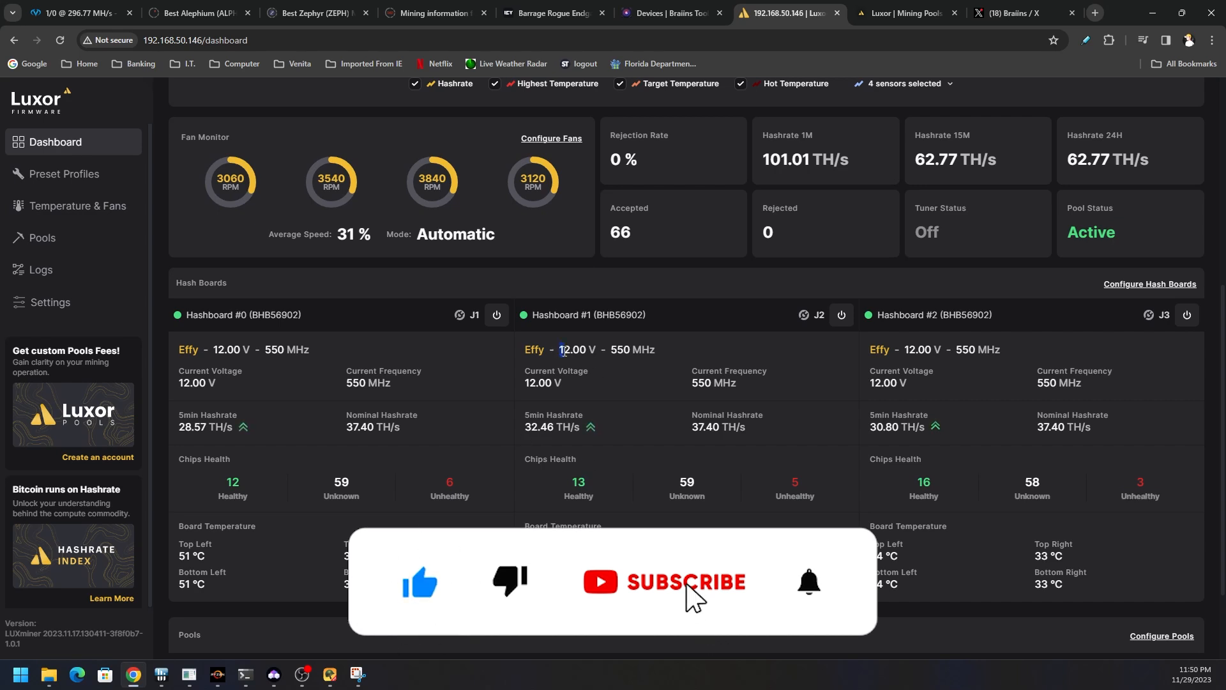
double_click(587, 351)
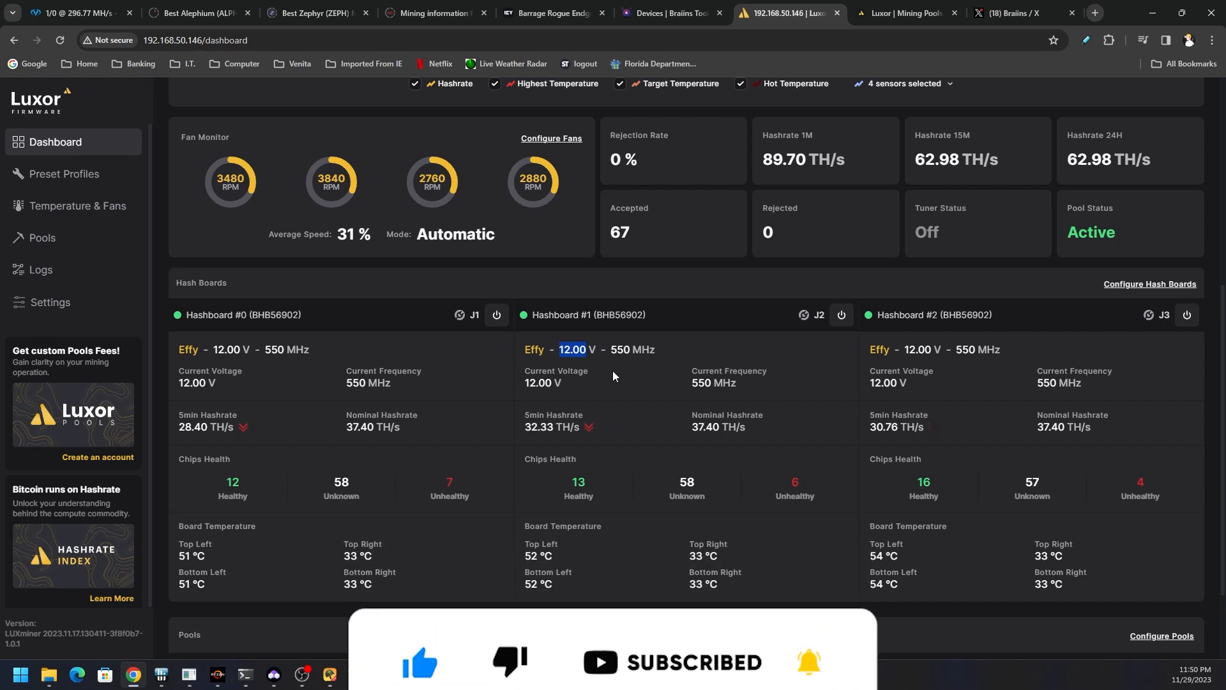
scroll(368, 421, up, 2)
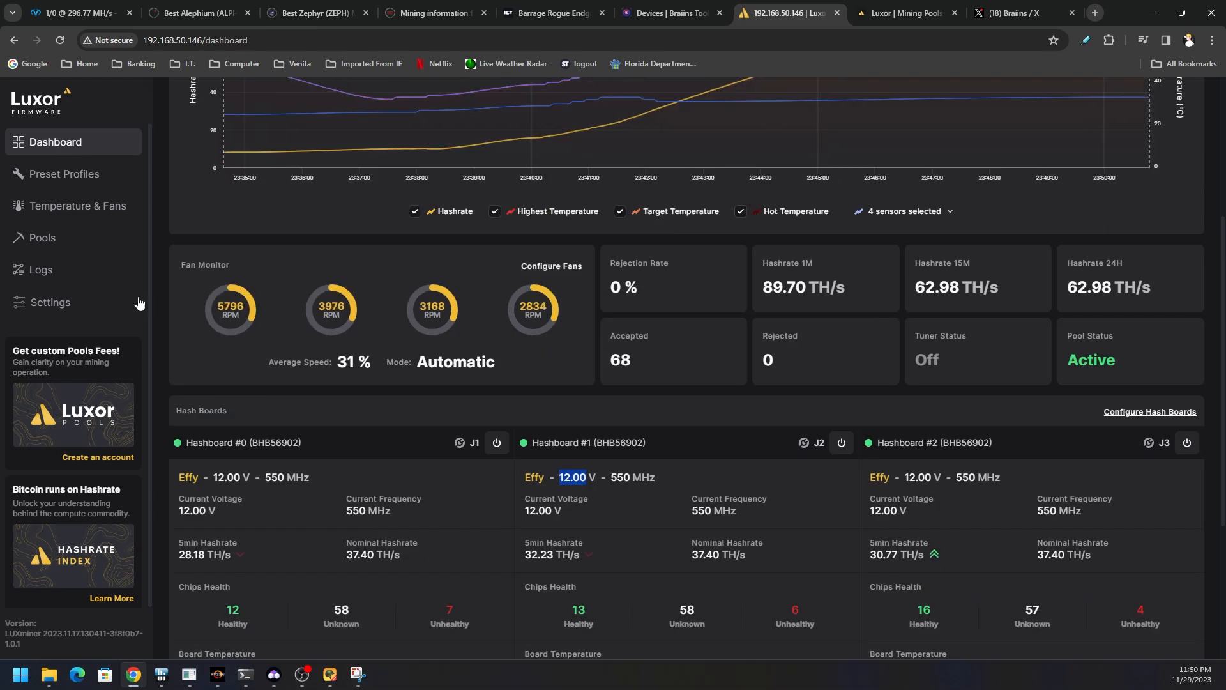
Show the preset profiles page and look through the list of all voltage and frequency profiles
click(74, 175)
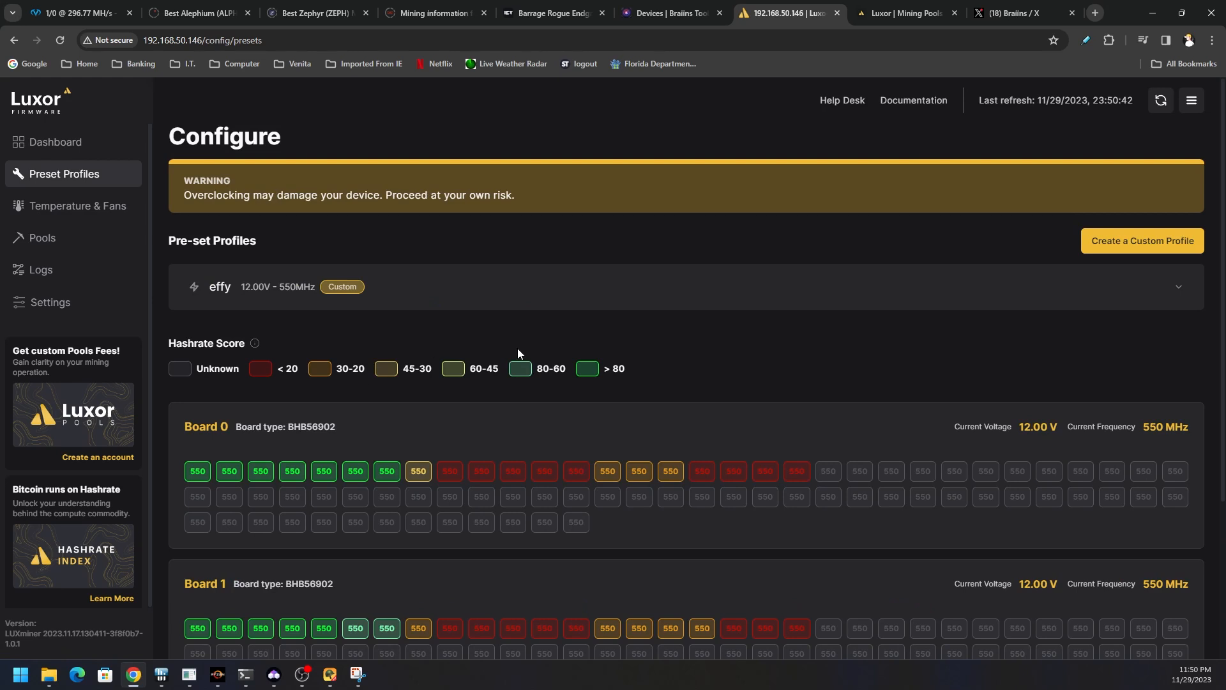
click(853, 287)
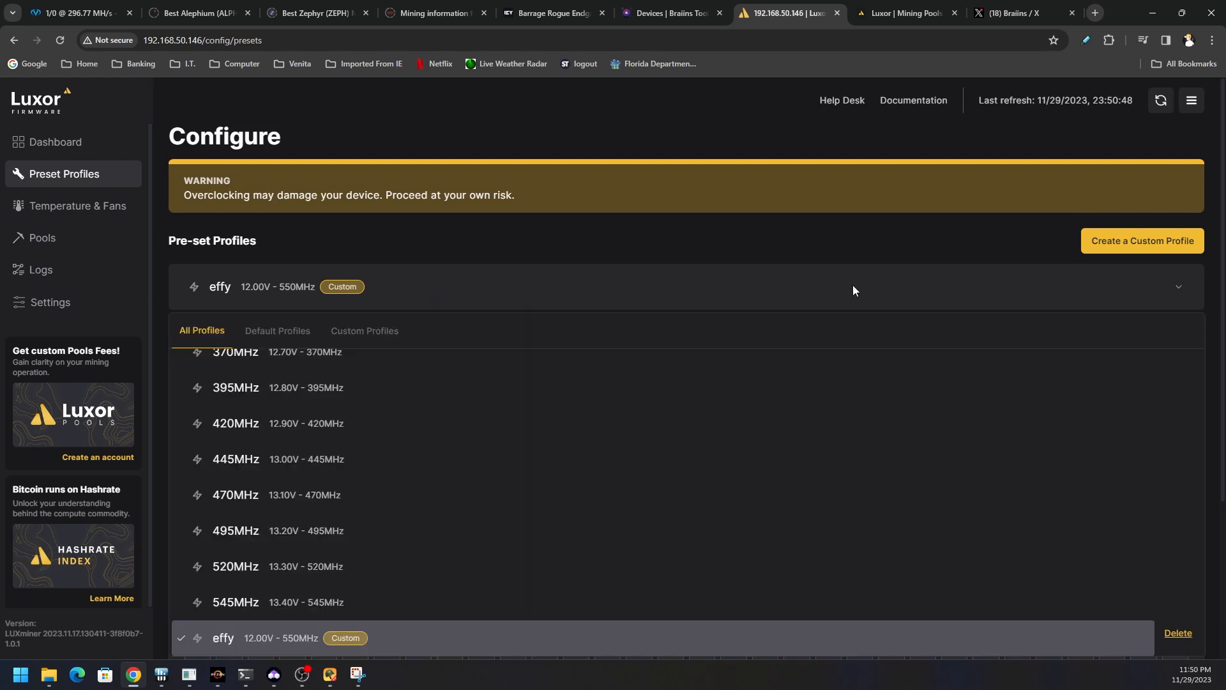
scroll(572, 608, down, 3)
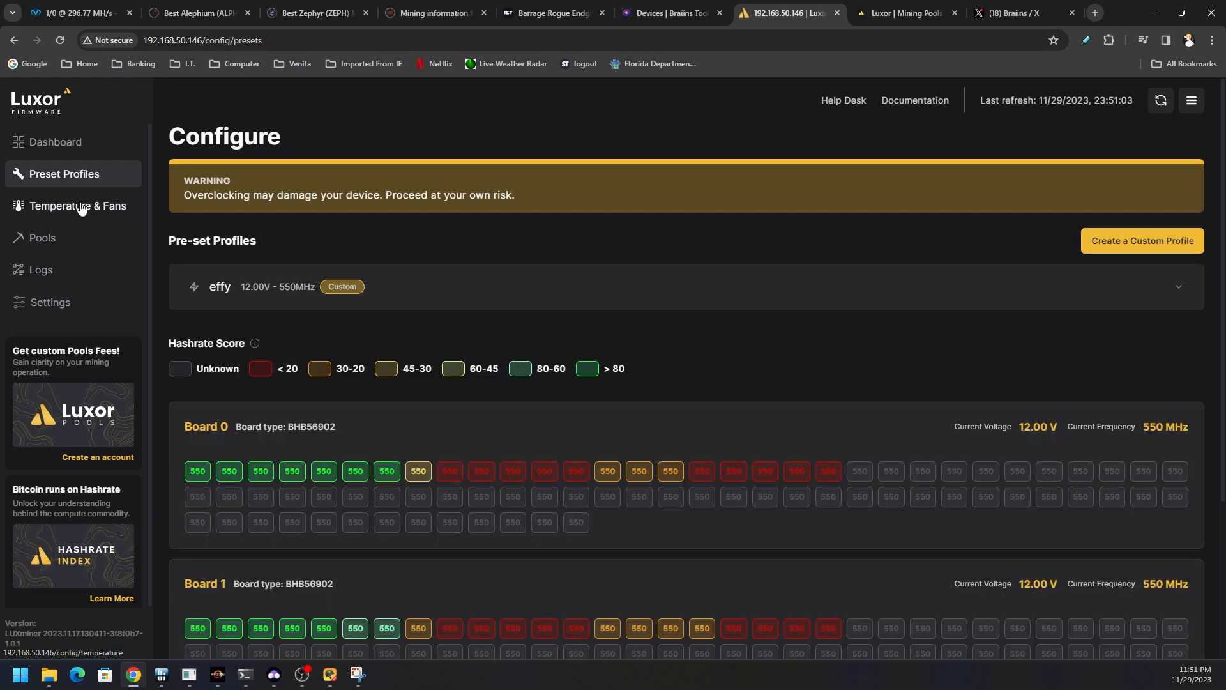
Review the board temperature limits and the Advanced Thermal Management options in the temperature and fan settings
click(81, 204)
scroll(952, 454, down, 3)
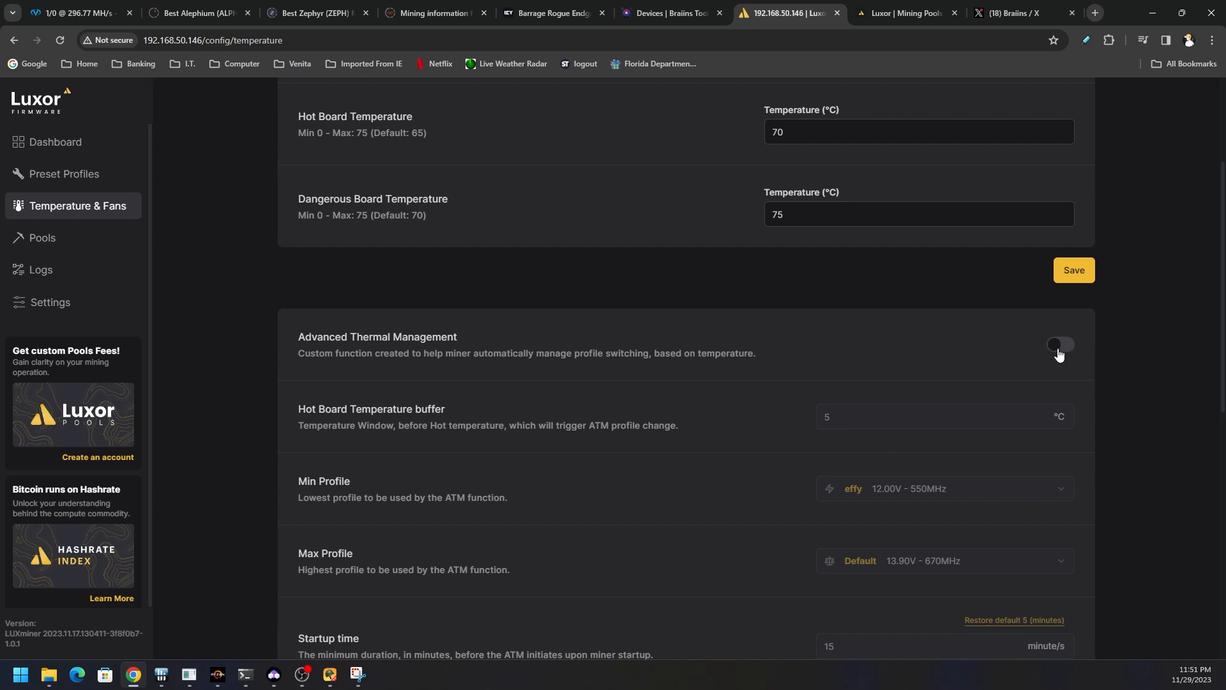
scroll(602, 466, down, 1)
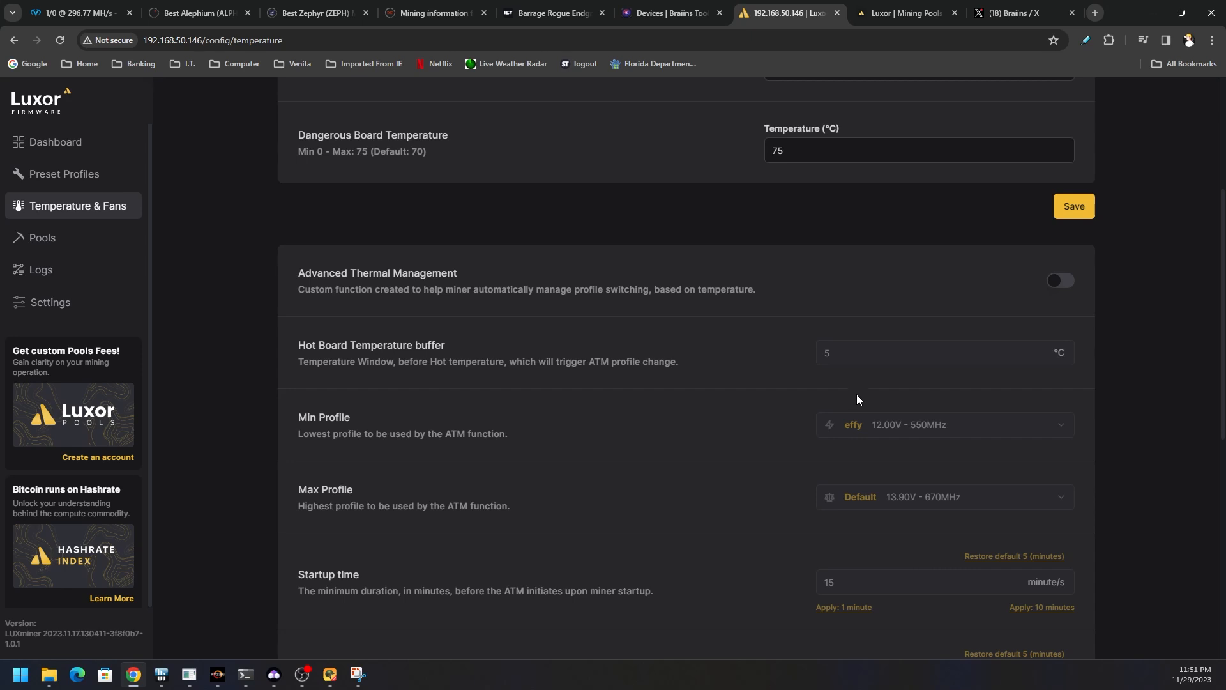
Apply the custom Low Boy preset profile (12.80V - 600MHz) to the miner's hash boards
click(44, 178)
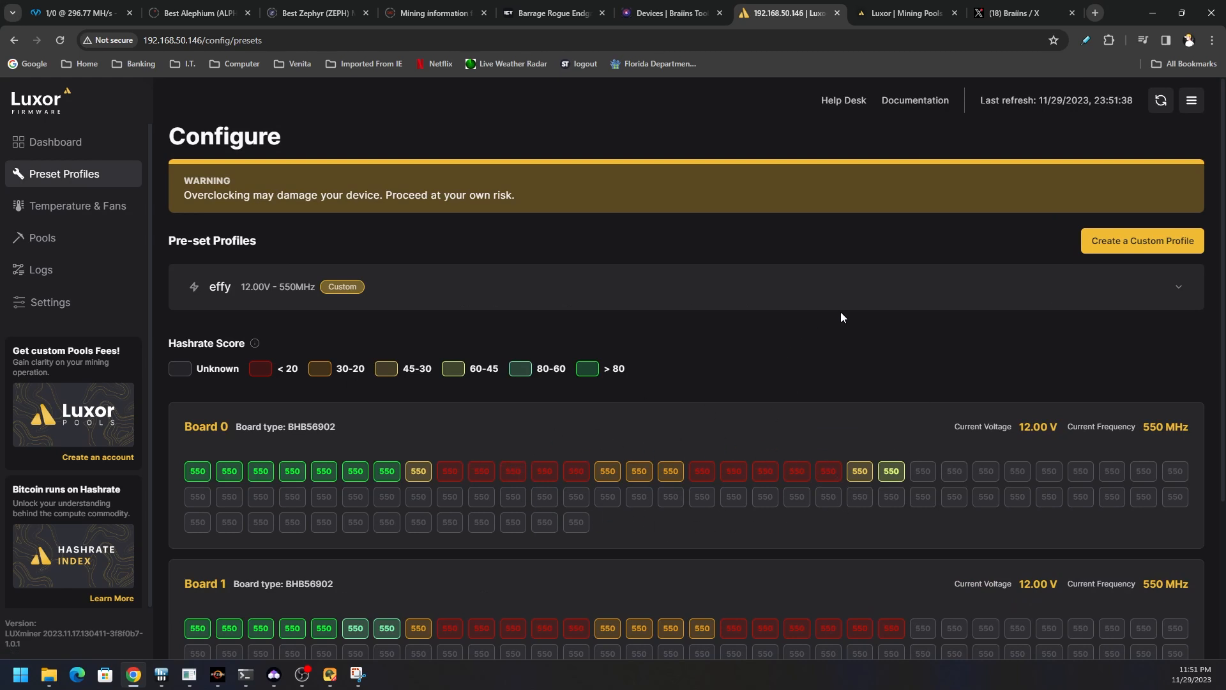
click(856, 303)
scroll(740, 397, down, 4)
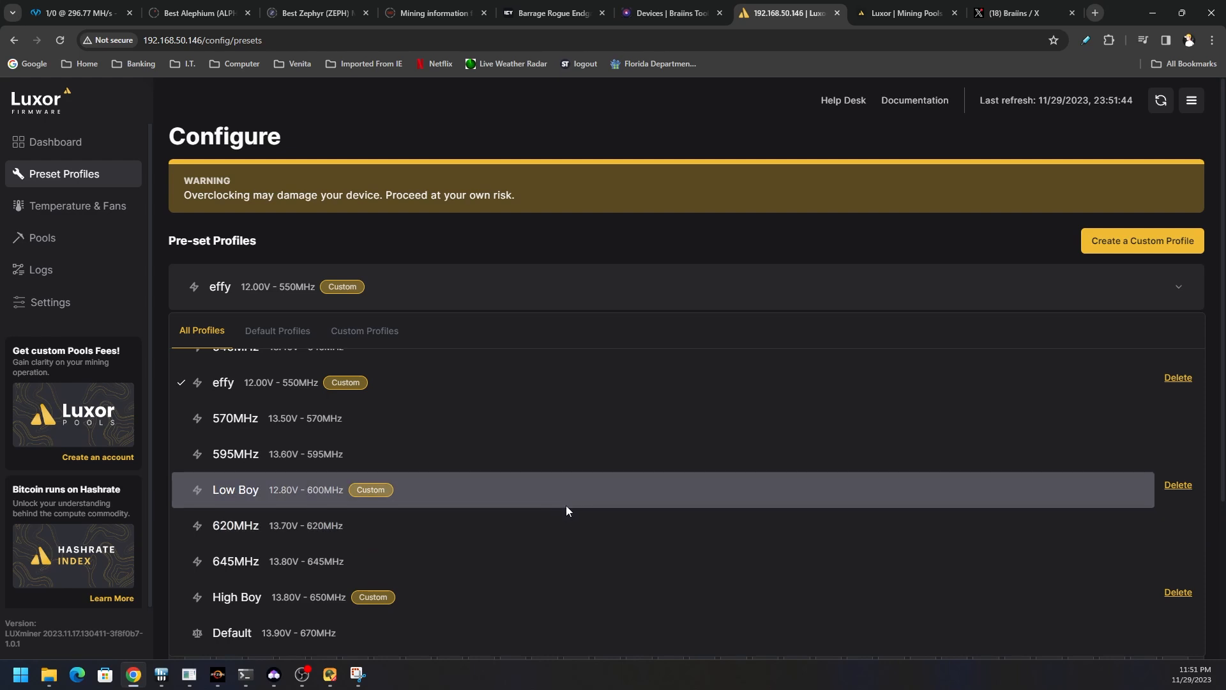
click(588, 496)
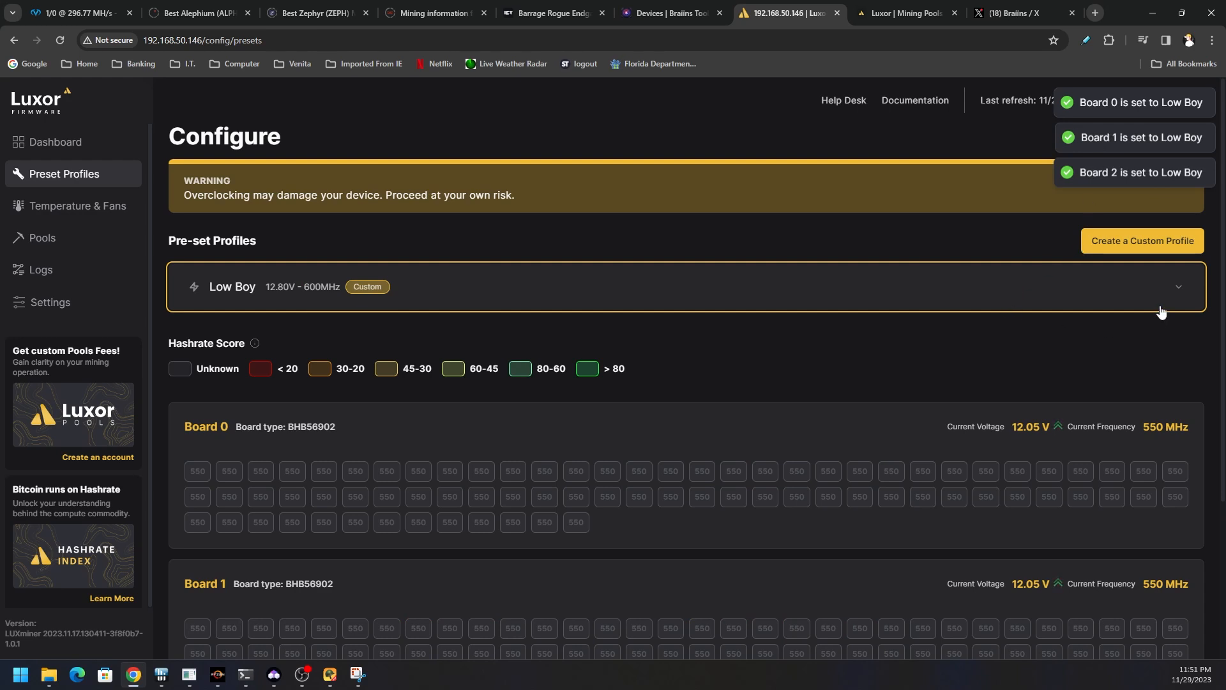
Look through the preset profile list, including the view limited to default profiles
click(1175, 291)
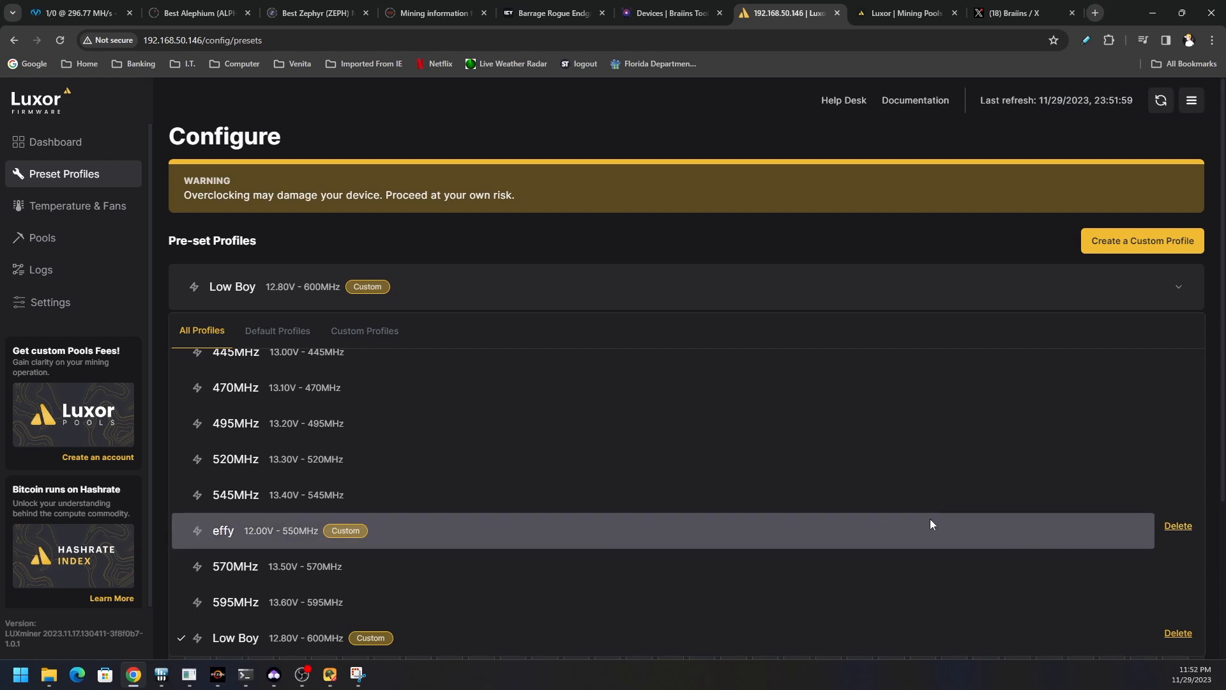
scroll(930, 523, down, 2)
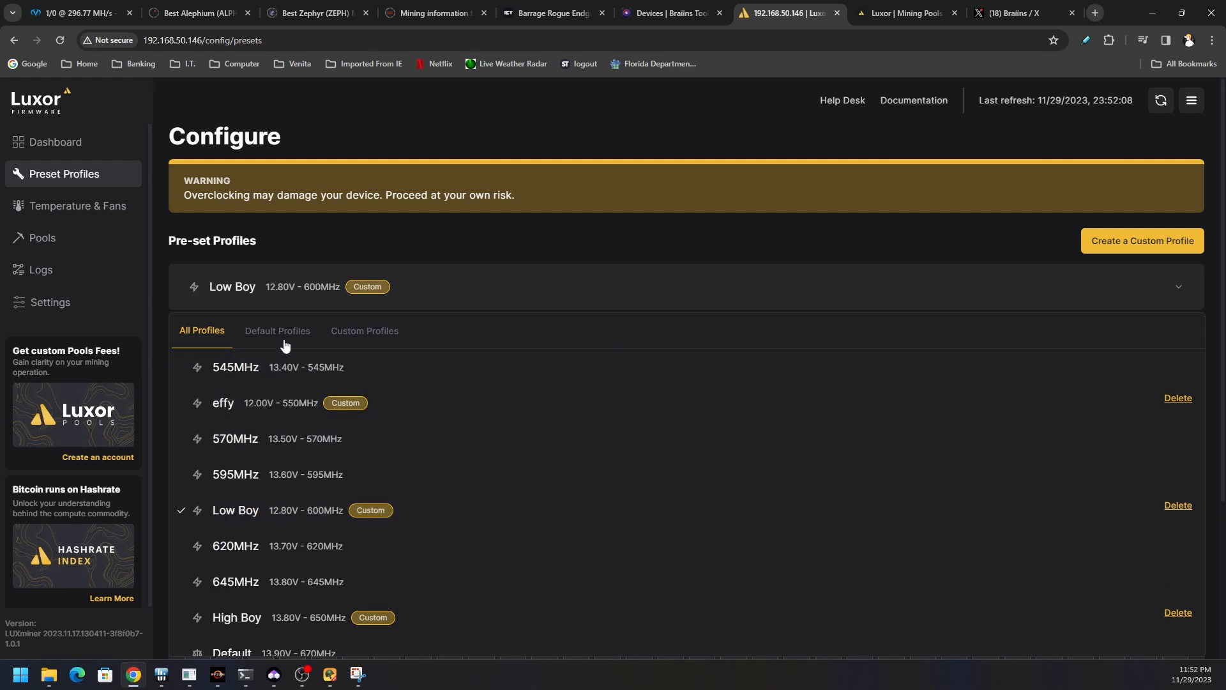
click(285, 342)
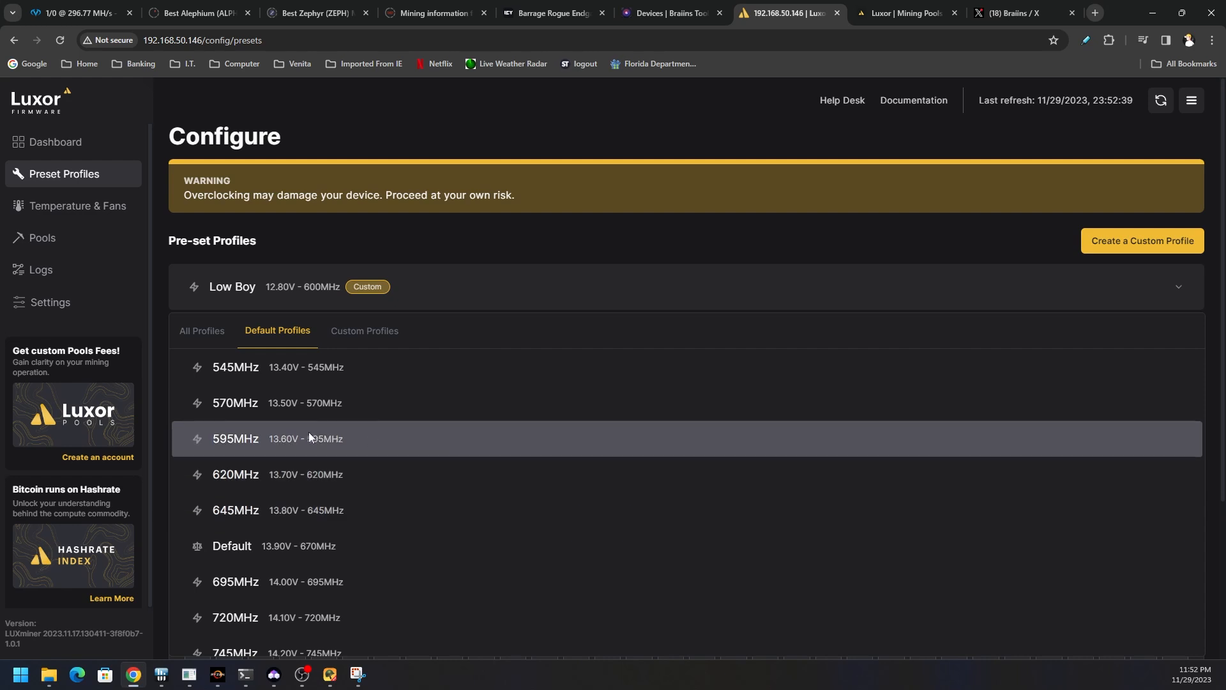
Check the dashboard's hash board readings and pool status with the Low Boy profile running
click(51, 141)
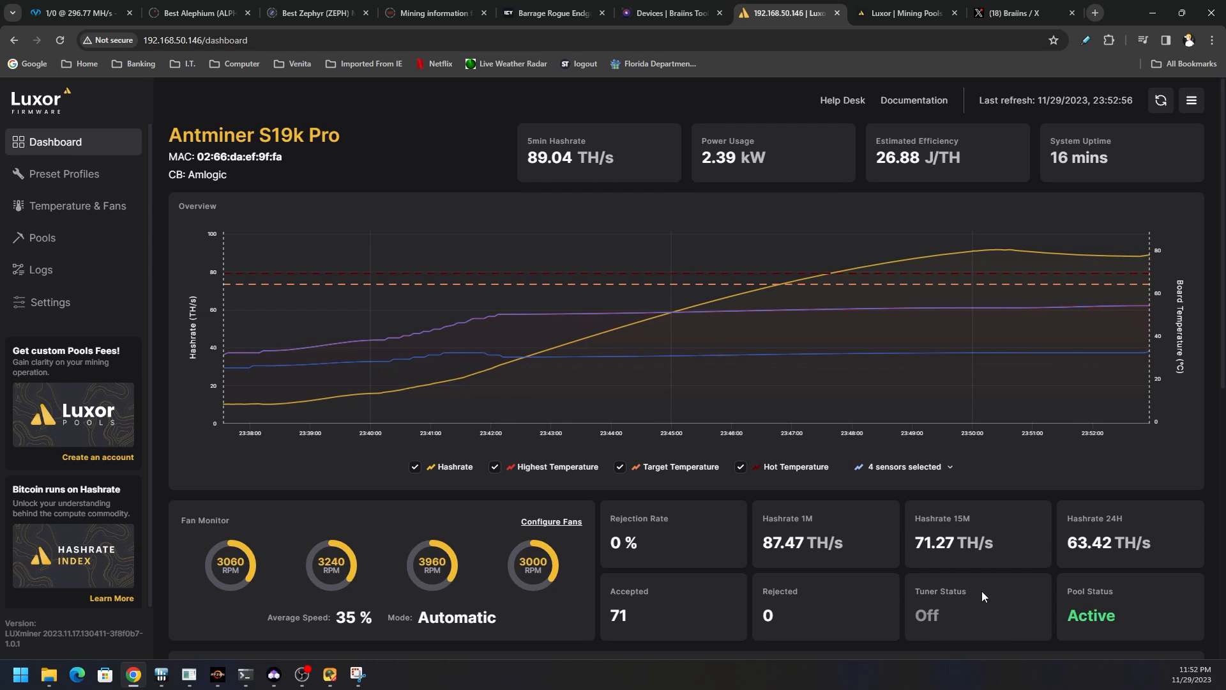
scroll(930, 589, down, 6)
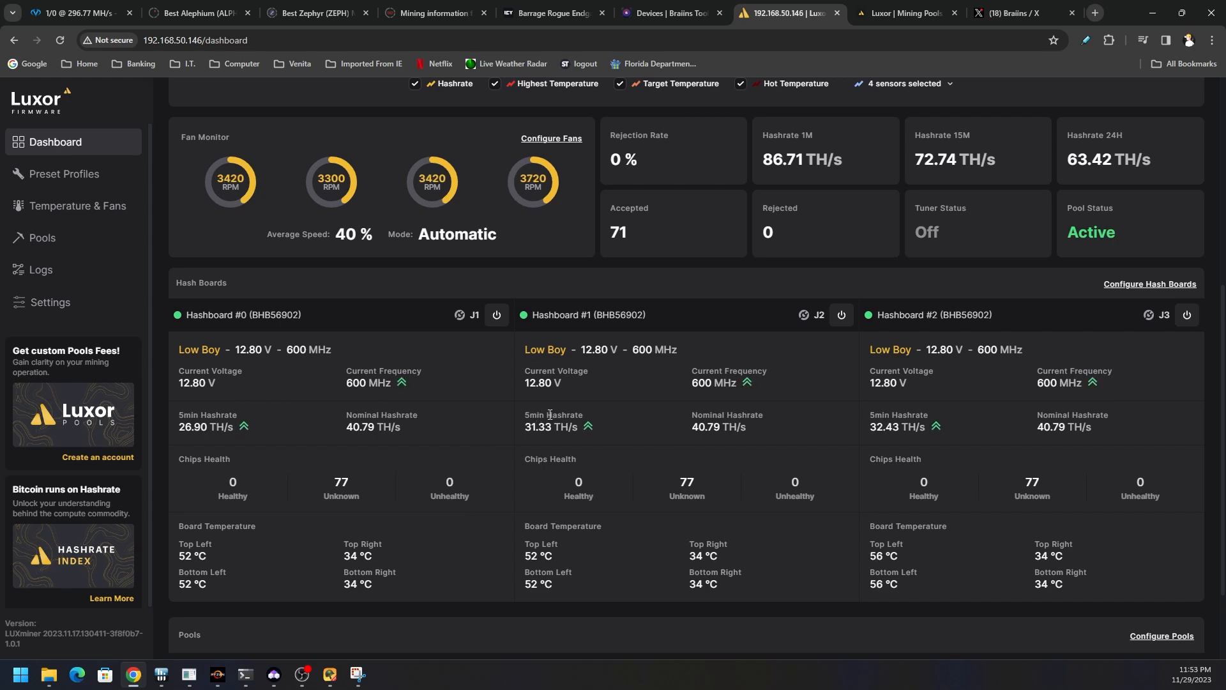
scroll(540, 415, down, 2)
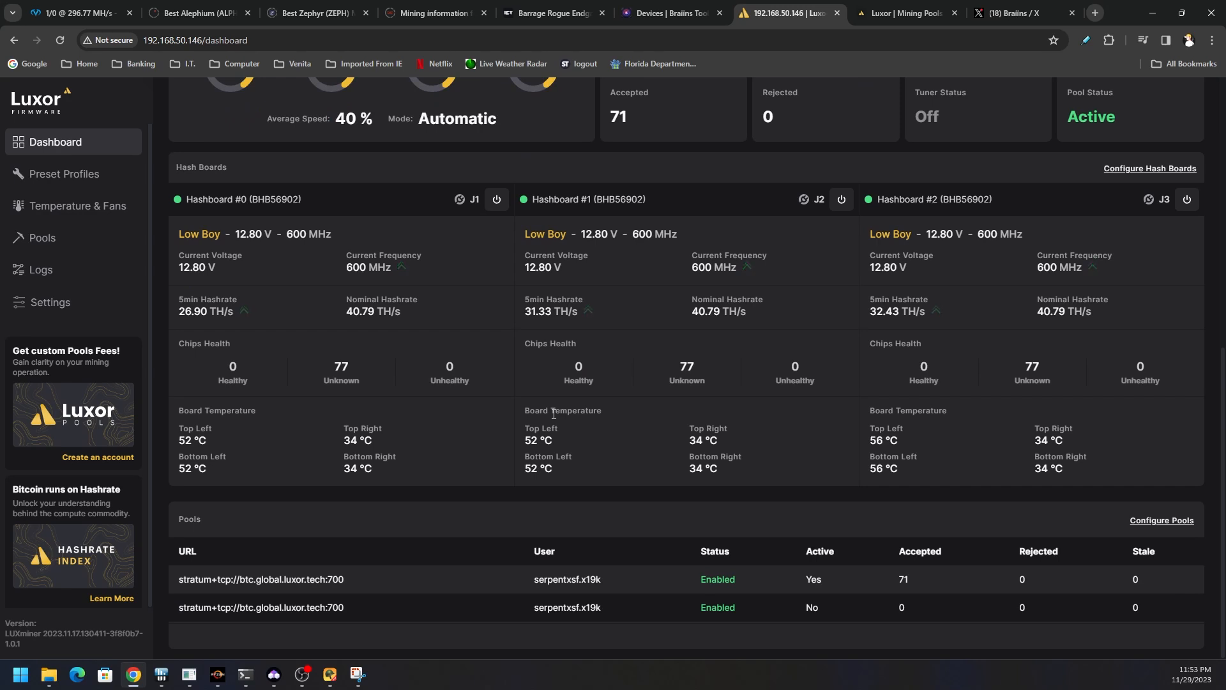
scroll(553, 413, up, 1)
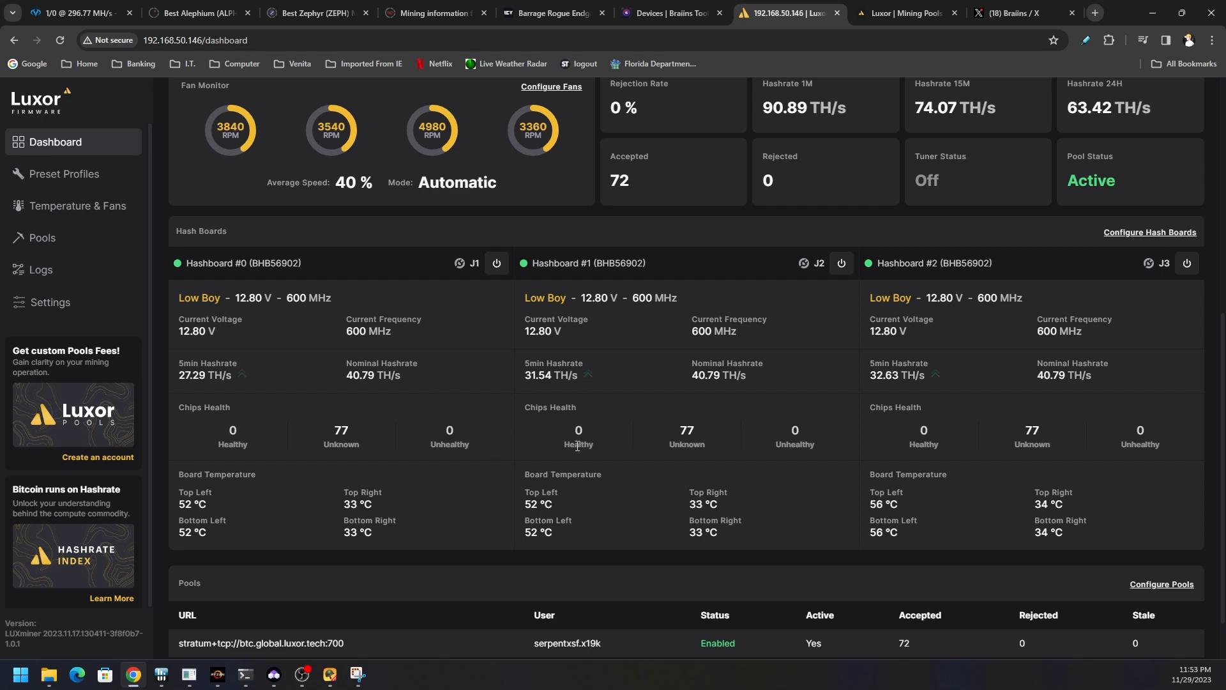
scroll(588, 442, up, 2)
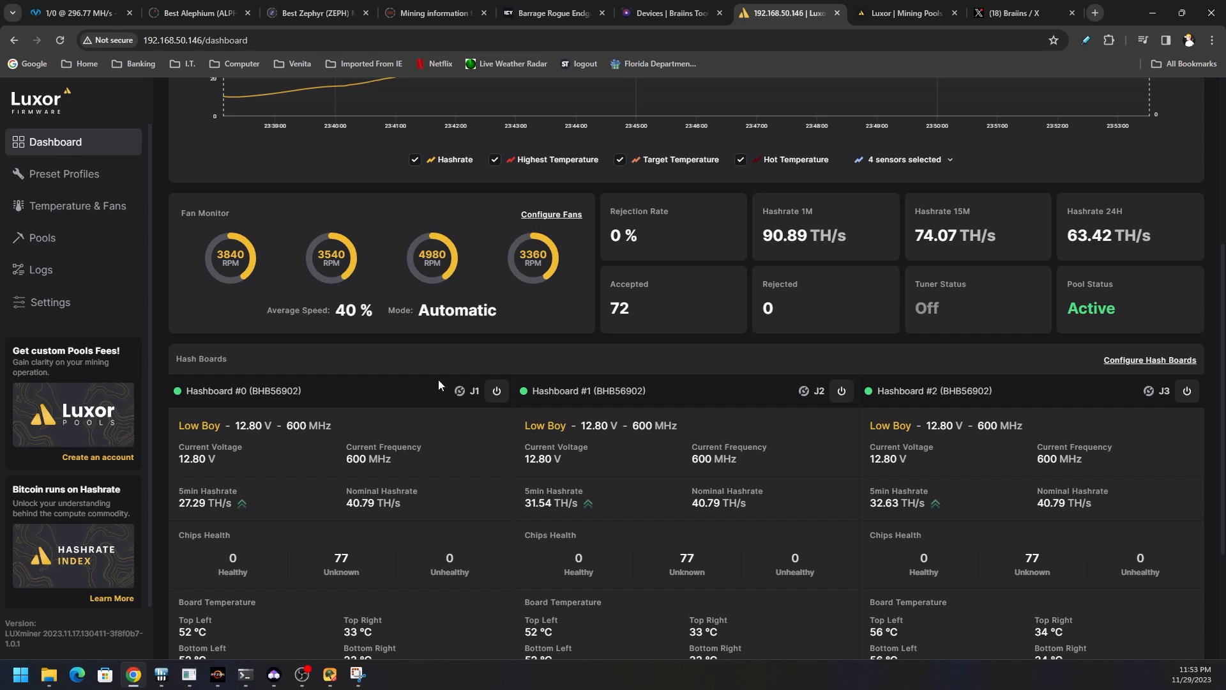
Return to the preset profiles and list the default ones, followed by the custom ones
click(88, 184)
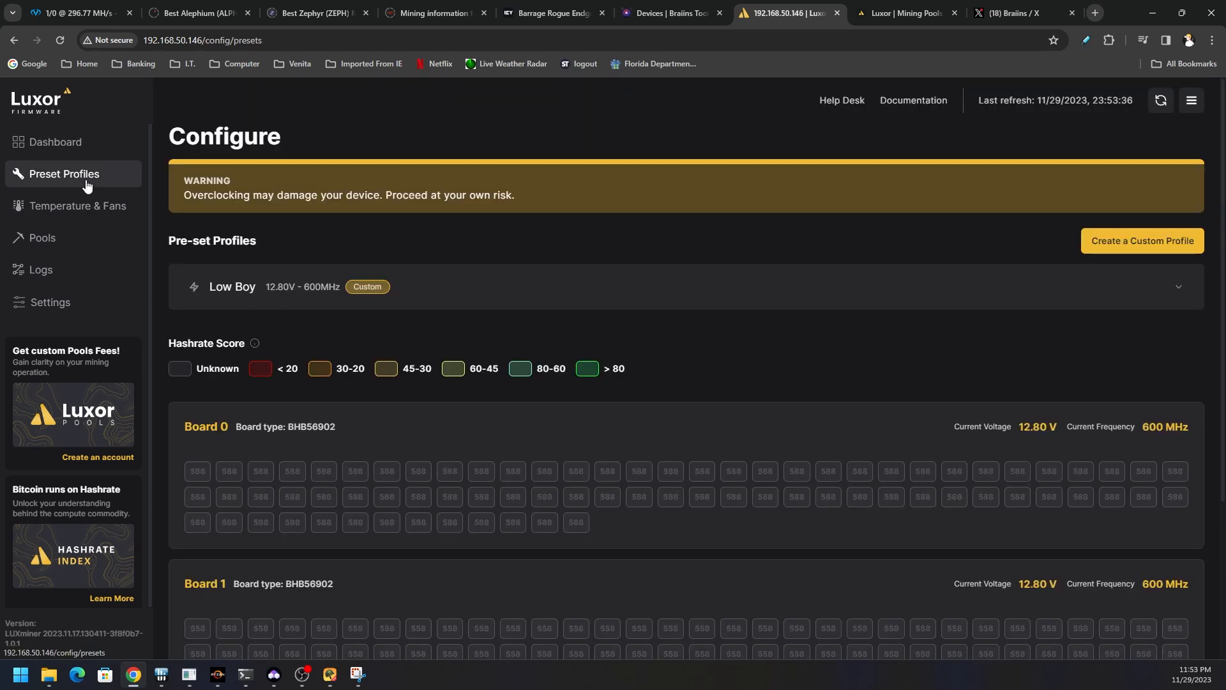
click(610, 287)
click(264, 332)
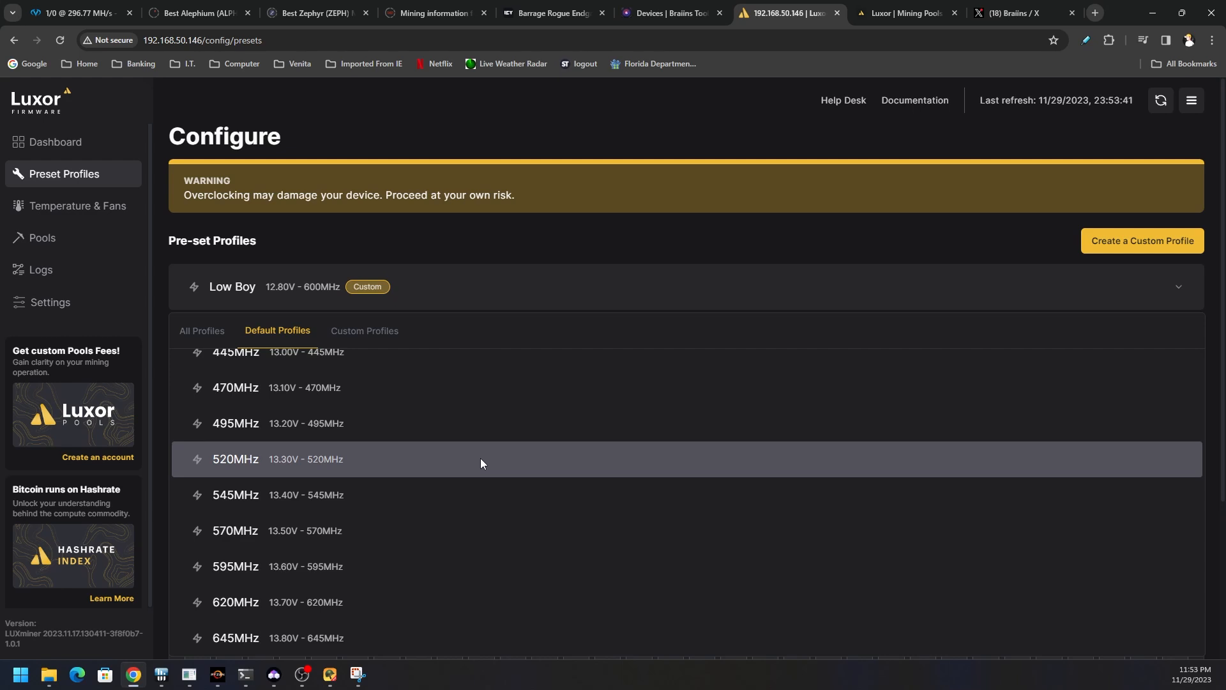
click(377, 343)
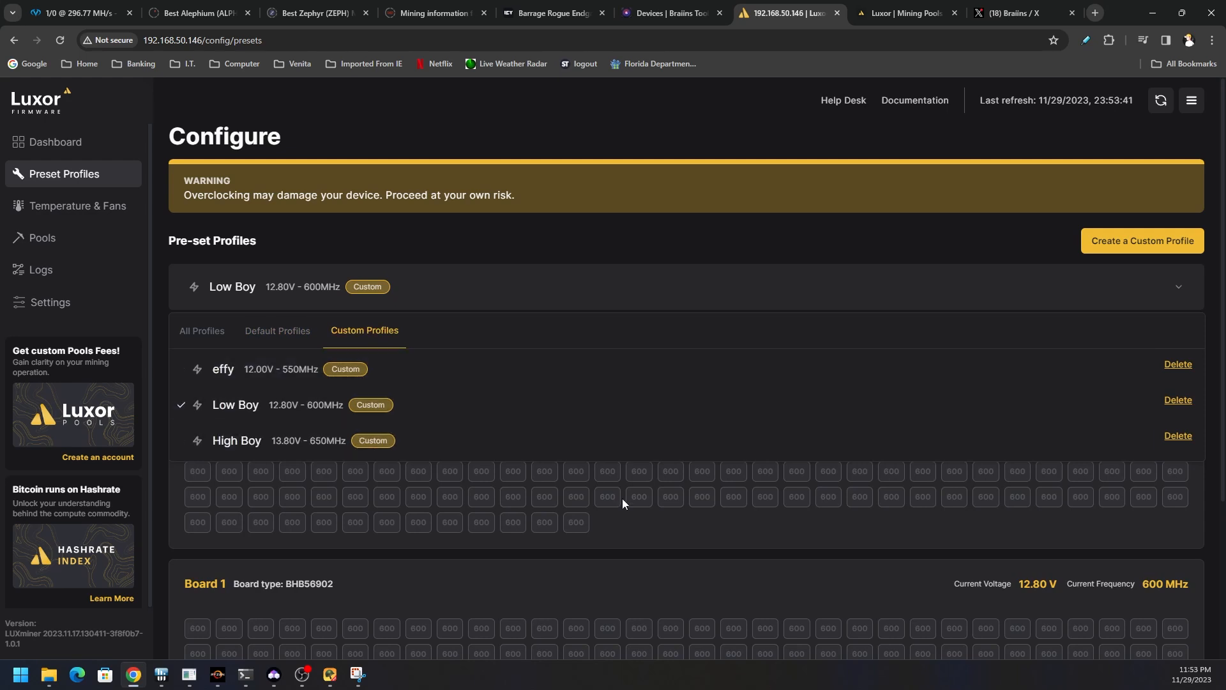
Try to delete the custom Low Boy profile, then dismiss the deletion dialog
click(1178, 400)
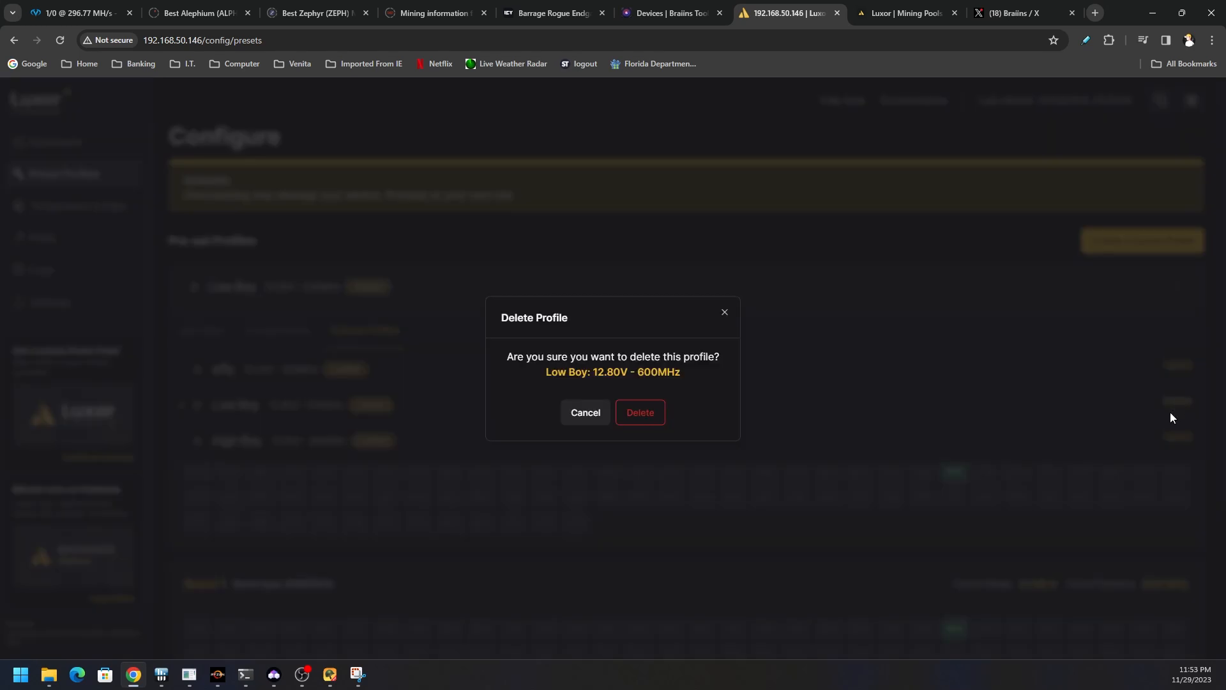
click(649, 415)
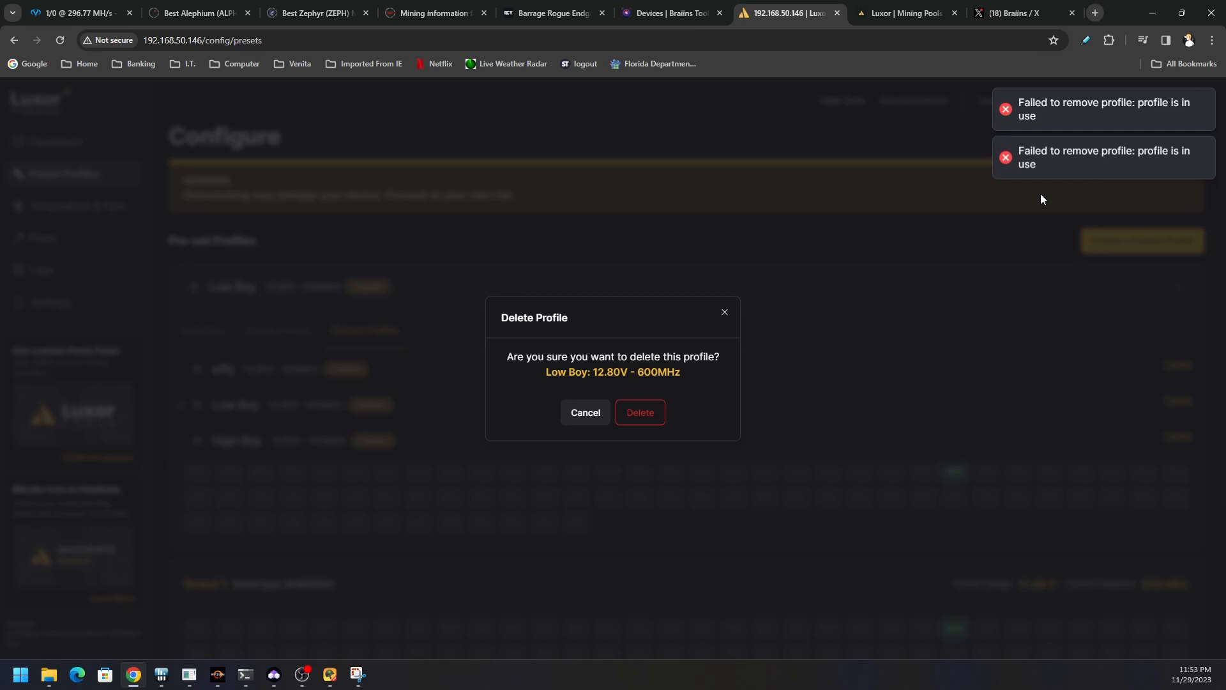
click(725, 311)
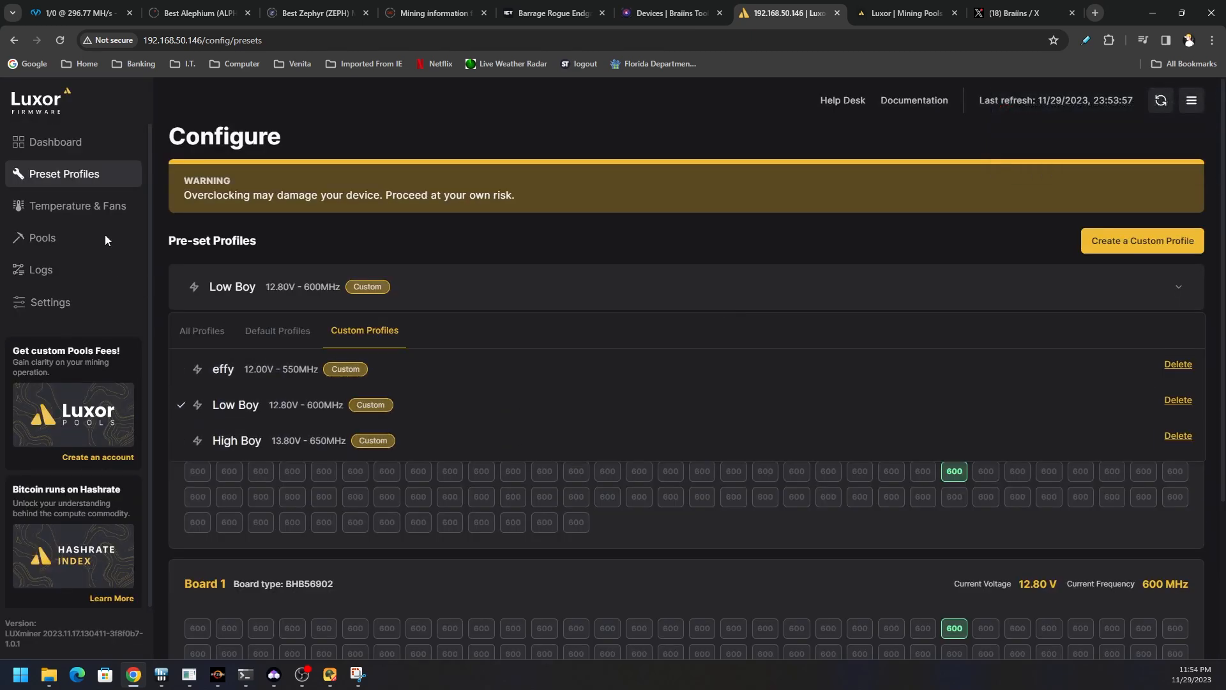
Enable Advanced Thermal Management in the temperature and fan settings
click(79, 215)
click(80, 220)
scroll(680, 426, down, 2)
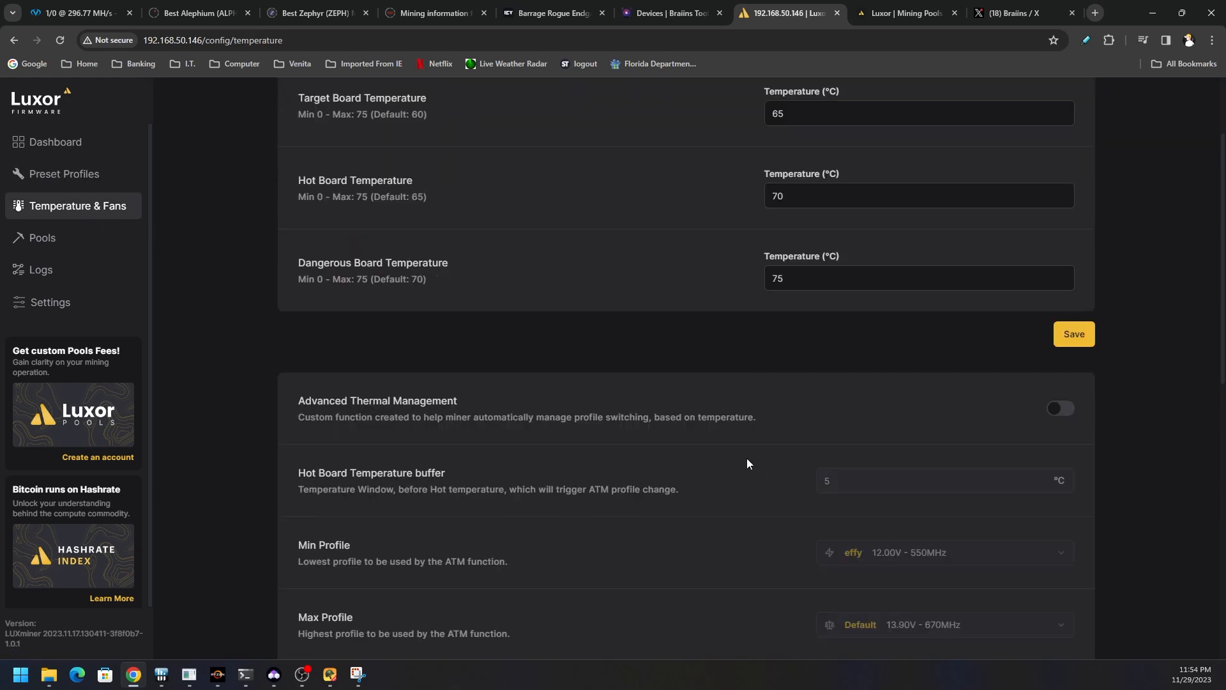
scroll(575, 430, down, 2)
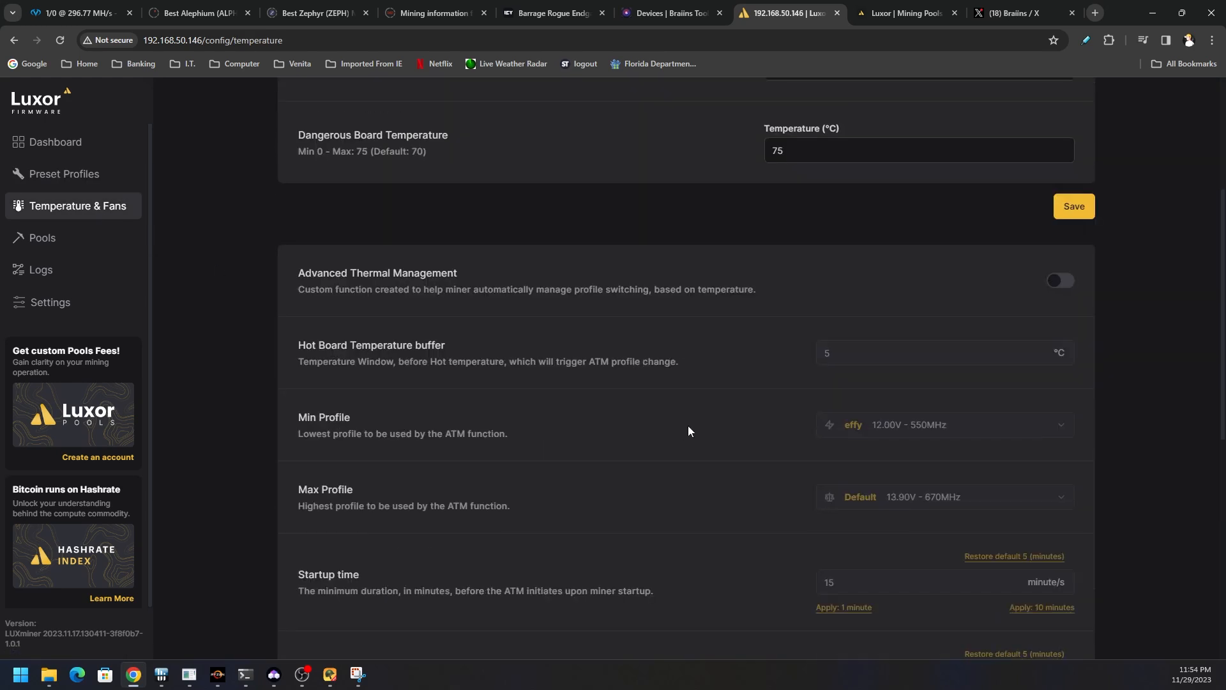
click(1062, 283)
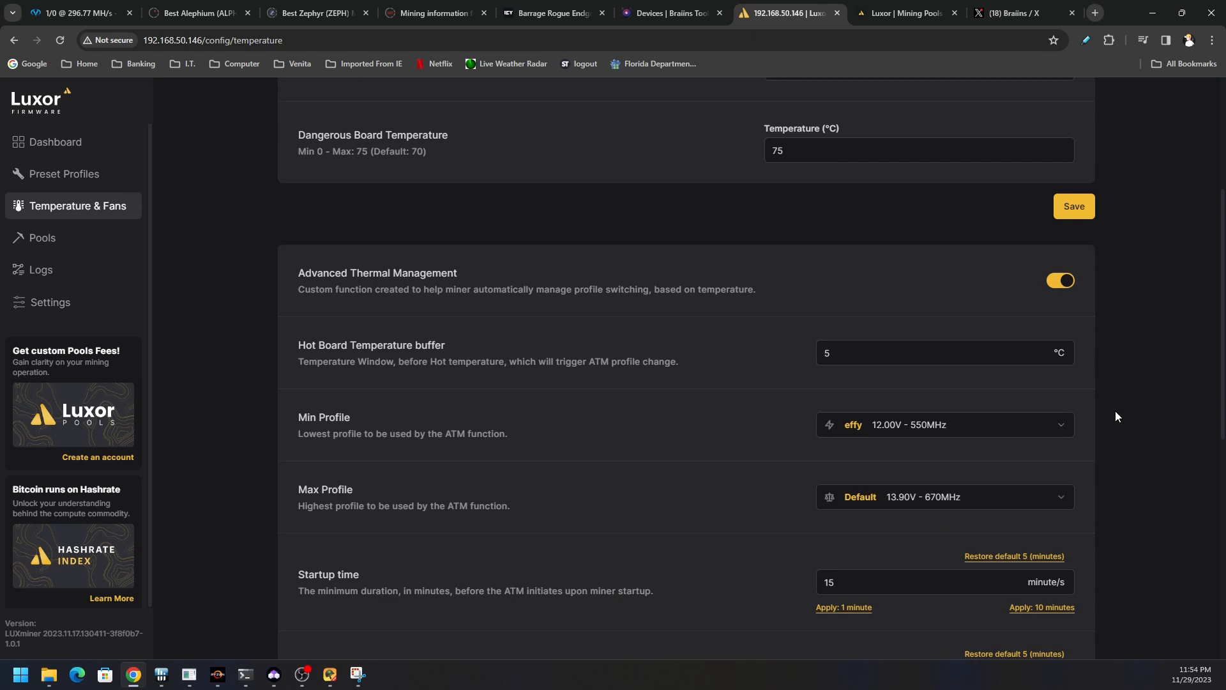
Set the Advanced Thermal Management minimum profile to 445MHz (13.00V)
scroll(1111, 412, down, 2)
click(990, 306)
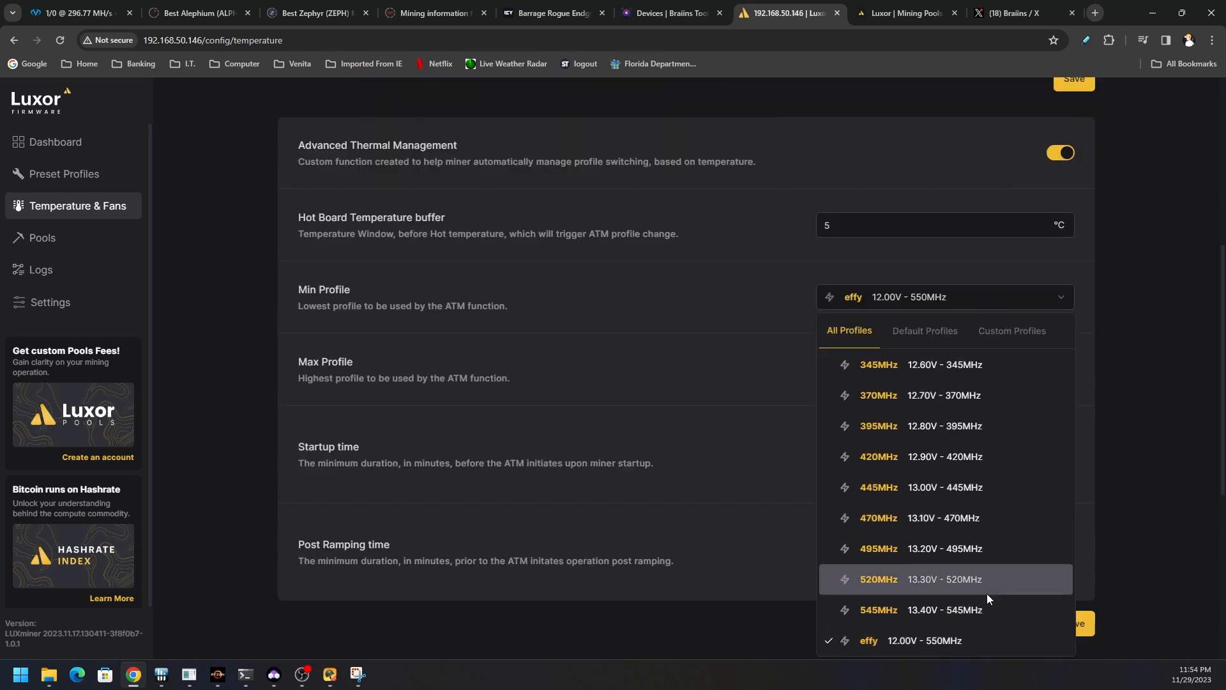
click(940, 333)
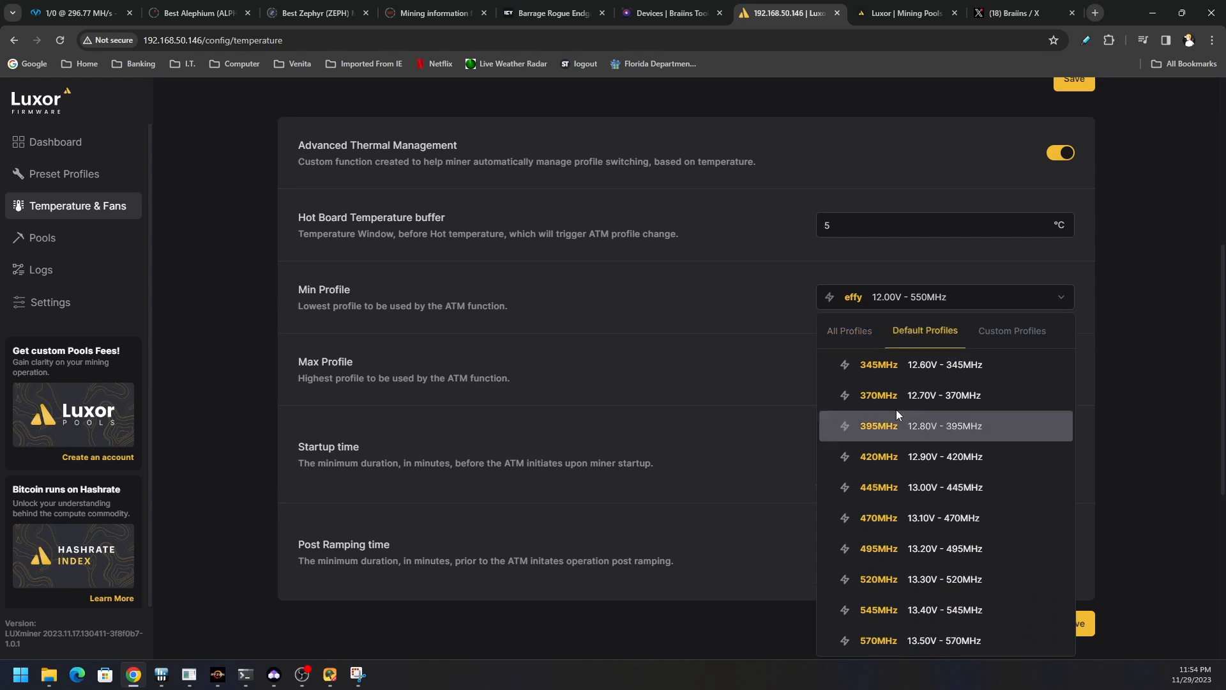
click(862, 334)
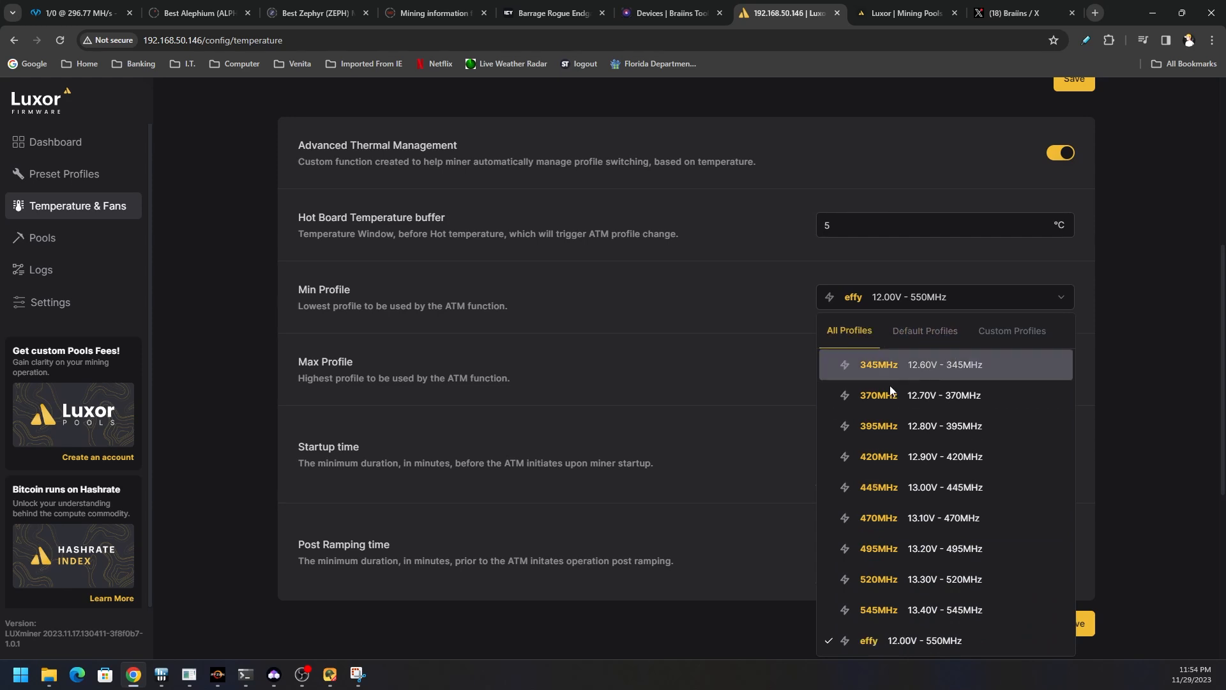
click(933, 490)
Look through the profiles available as the Advanced Thermal Management maximum, then close the list without picking another one
triple_click(964, 377)
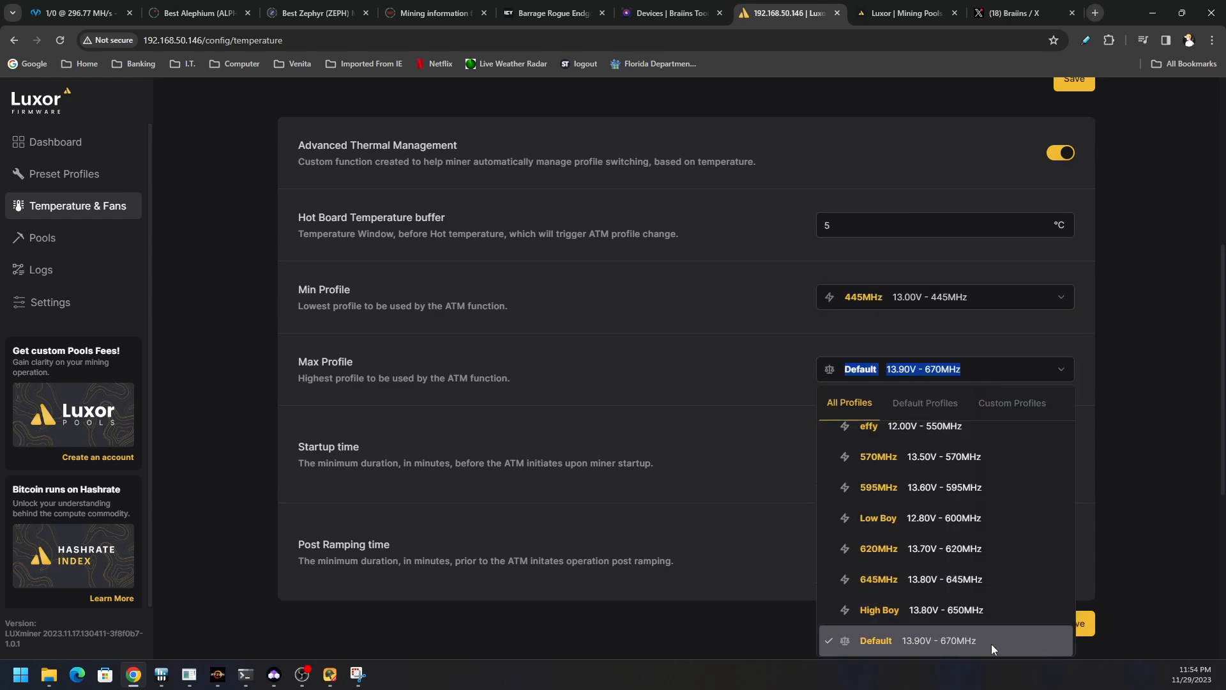
scroll(978, 639, down, 1)
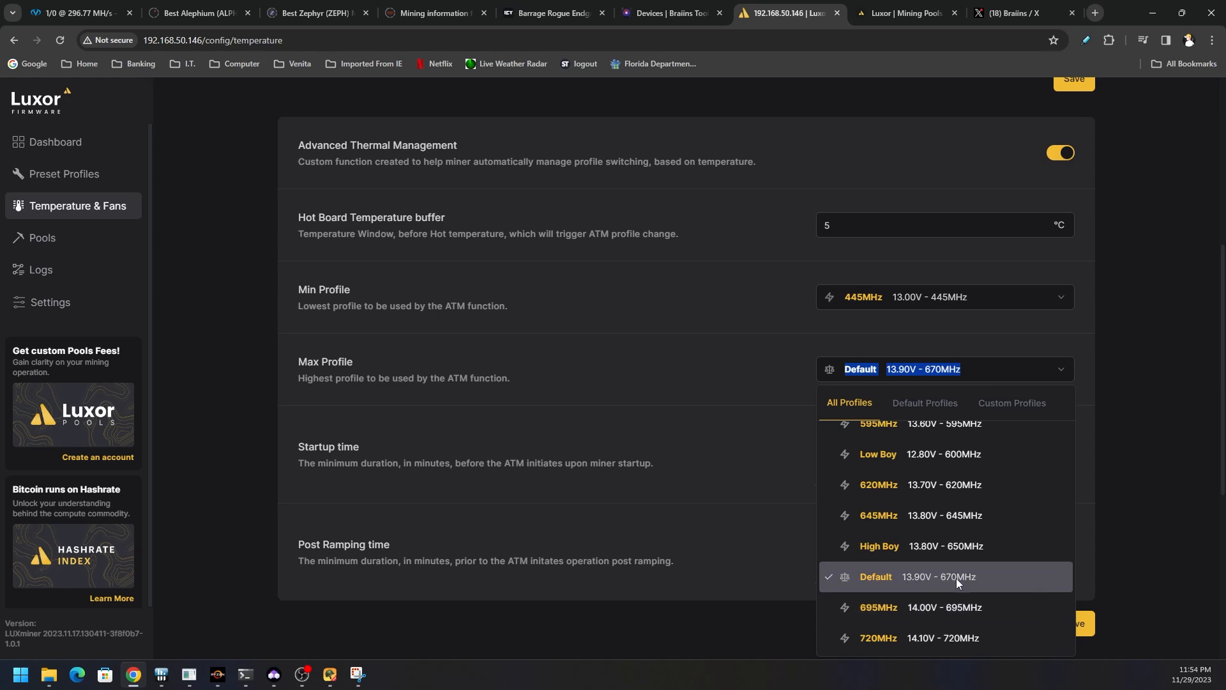
scroll(907, 615, down, 1)
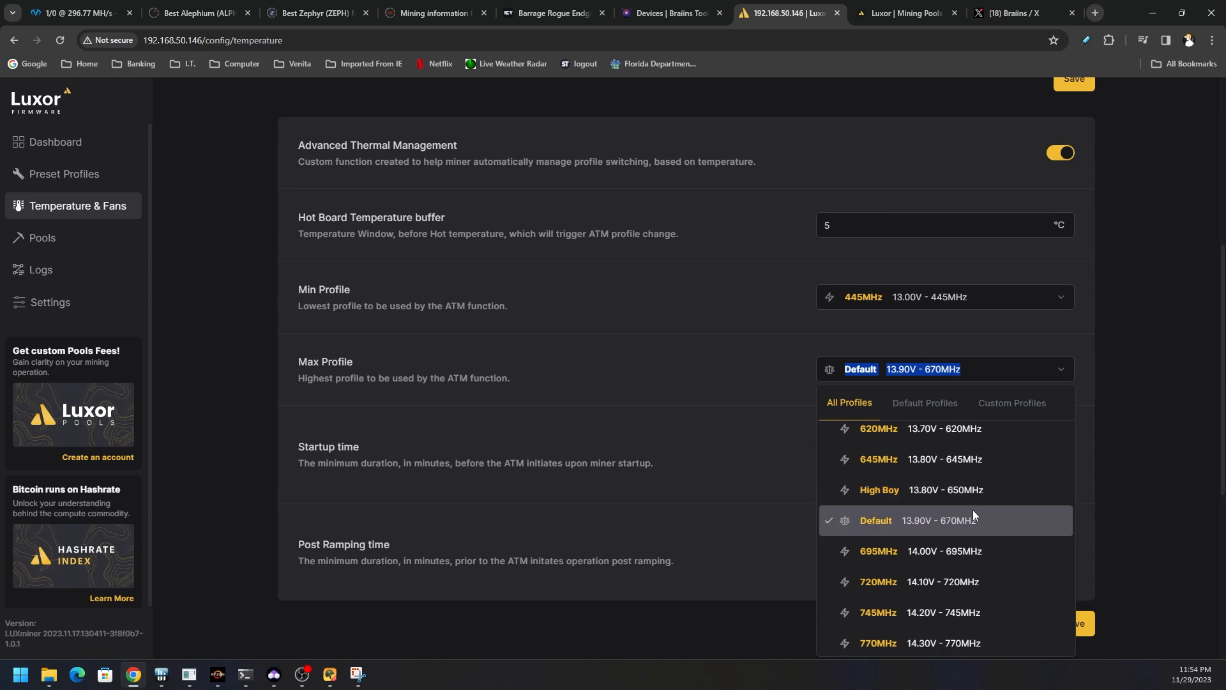
scroll(955, 508, up, 1)
click(1106, 413)
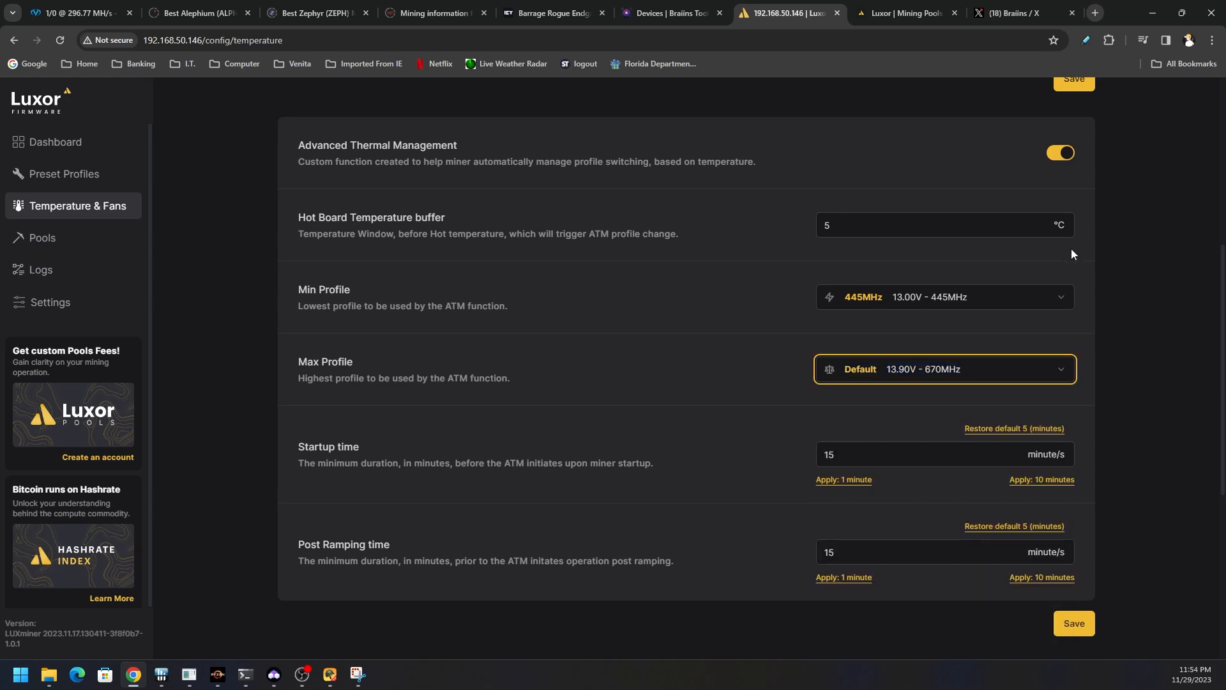
Turn off Advanced Thermal Management
click(1061, 153)
scroll(1110, 300, up, 3)
scroll(413, 277, up, 3)
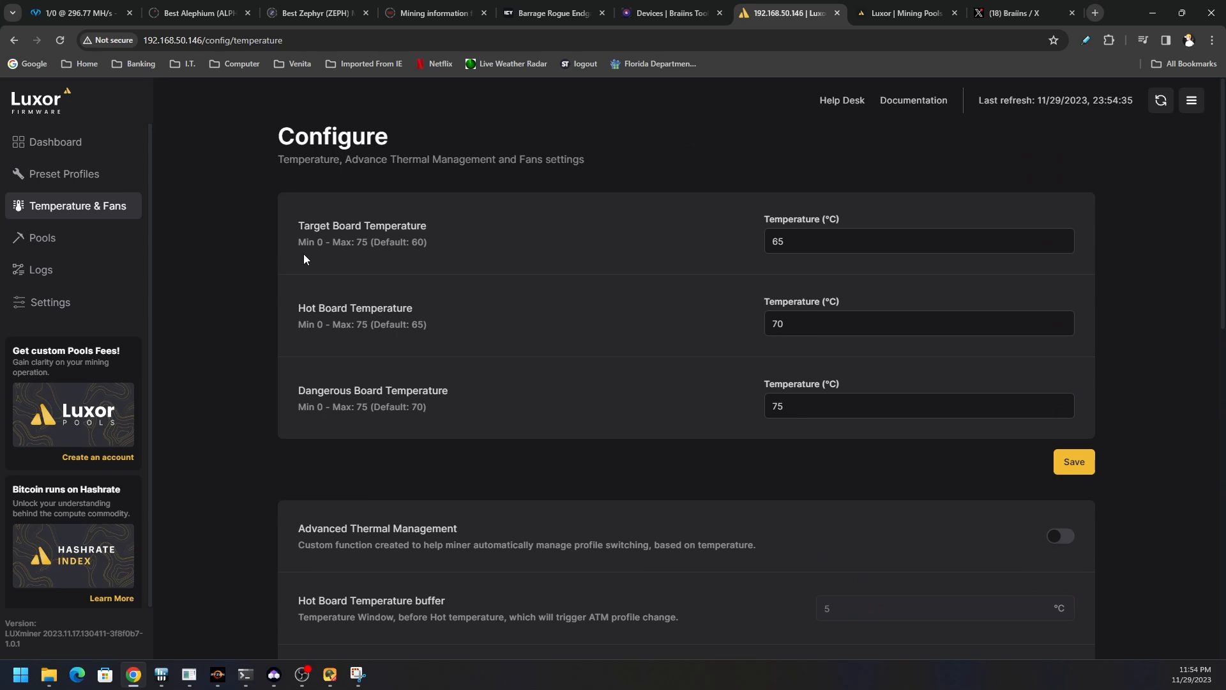
Start a new custom preset profile and name it Test
click(84, 179)
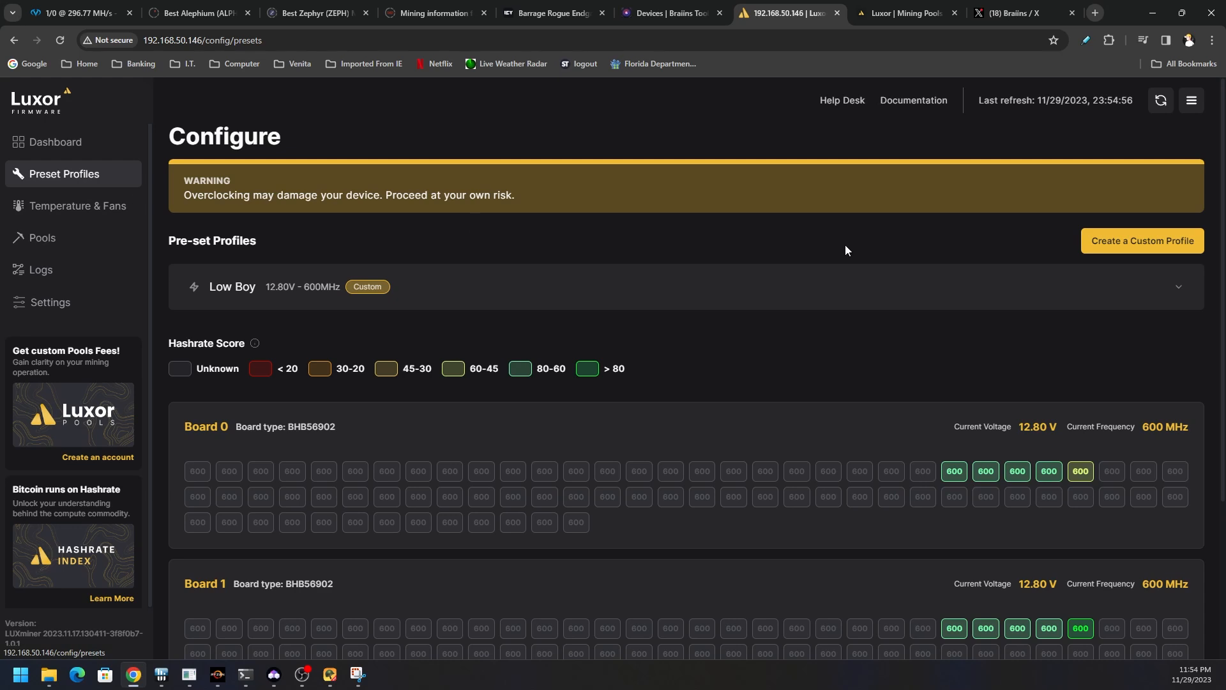
click(1137, 248)
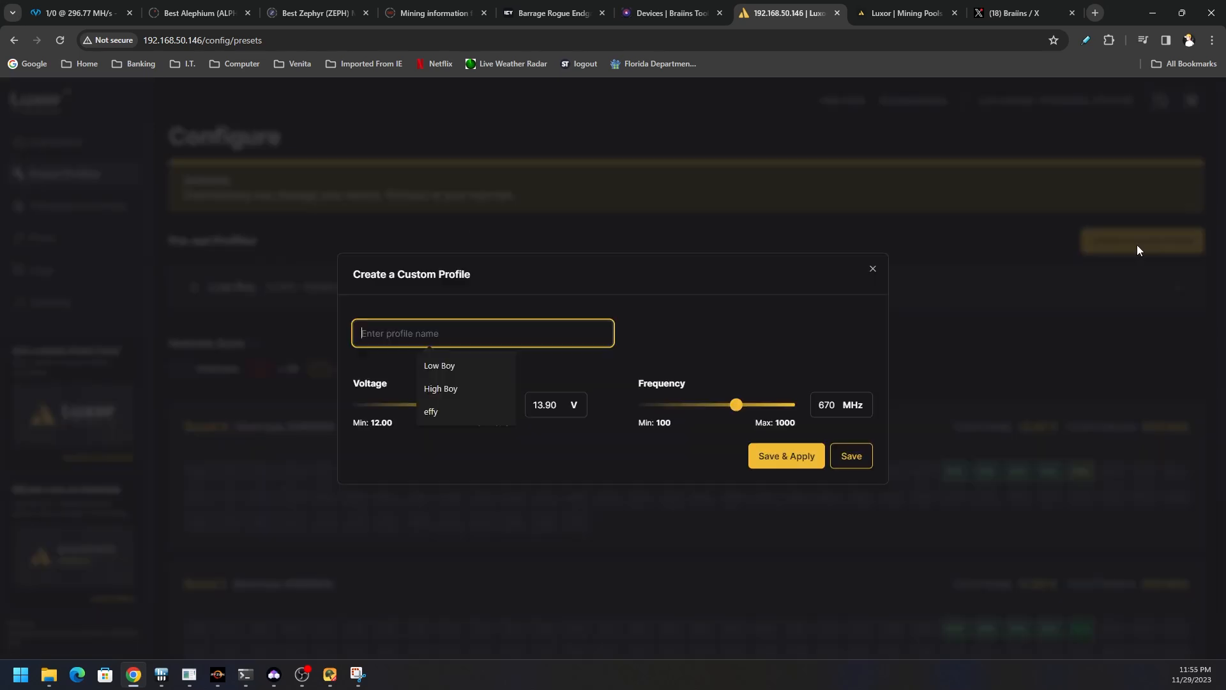
click(678, 351)
click(465, 332)
text(Test)
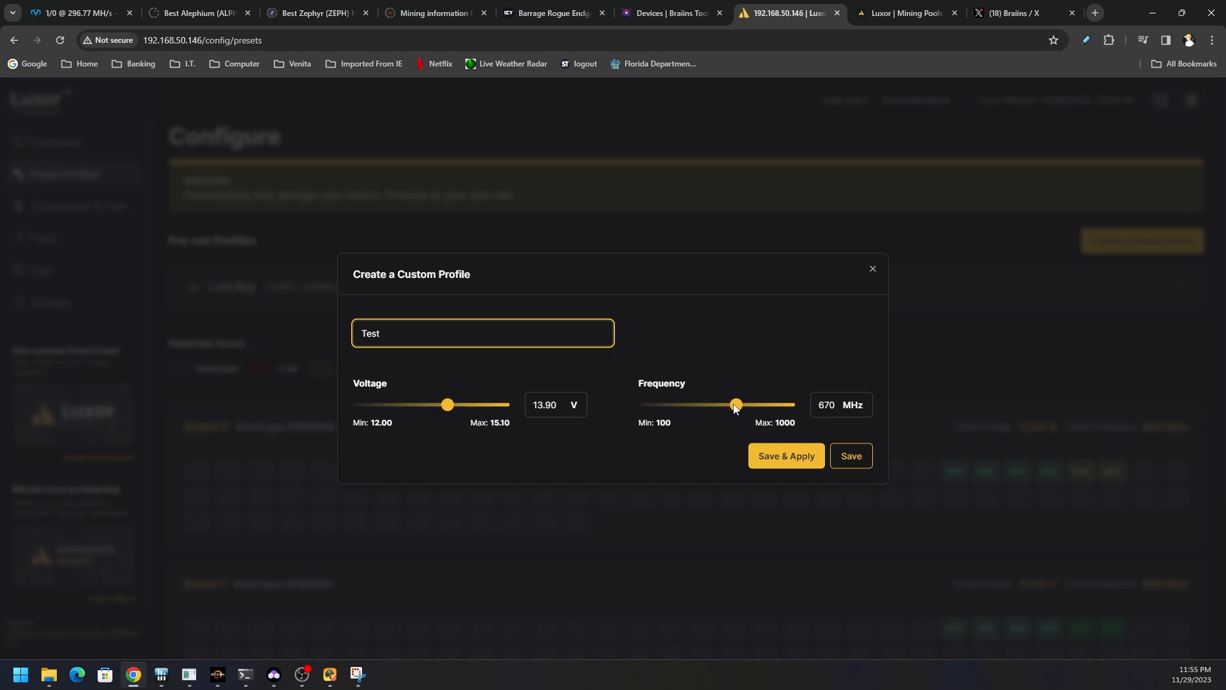
Set the Test profile's frequency to 620 MHz
mouse_move(735, 406)
mouse_down()
mouse_move(713, 410)
mouse_move(736, 412)
mouse_up()
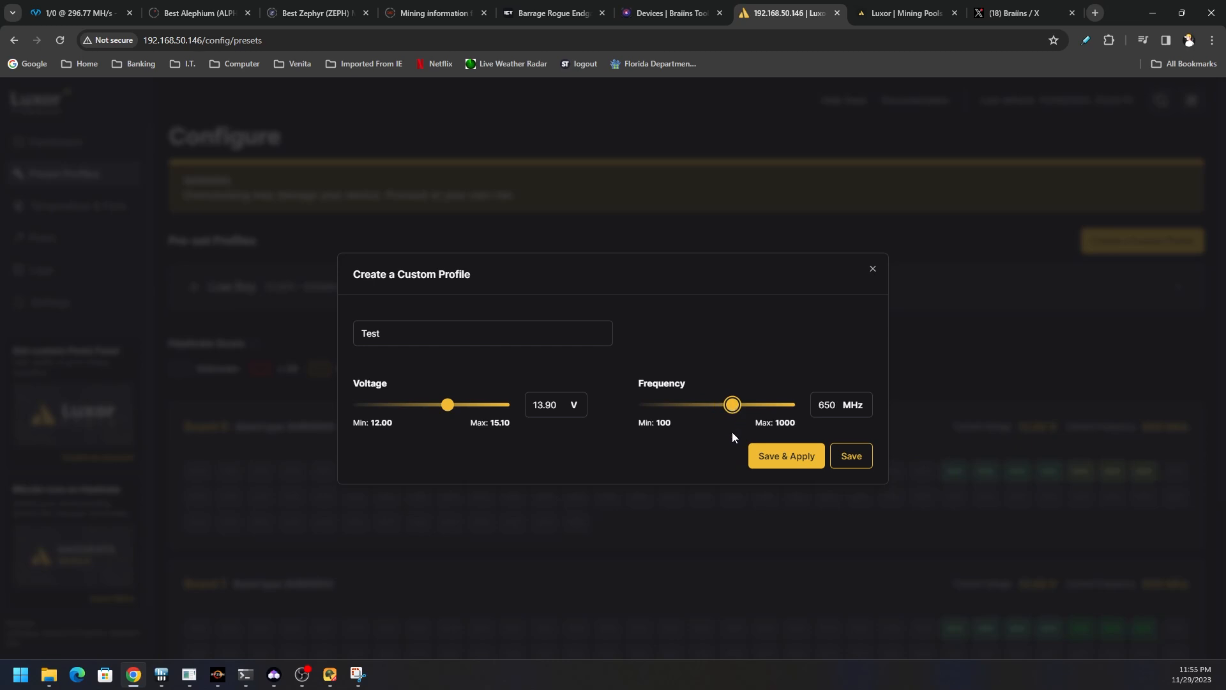
drag(736, 408, 726, 409)
click(838, 410)
key(BackSpace)
text(2)
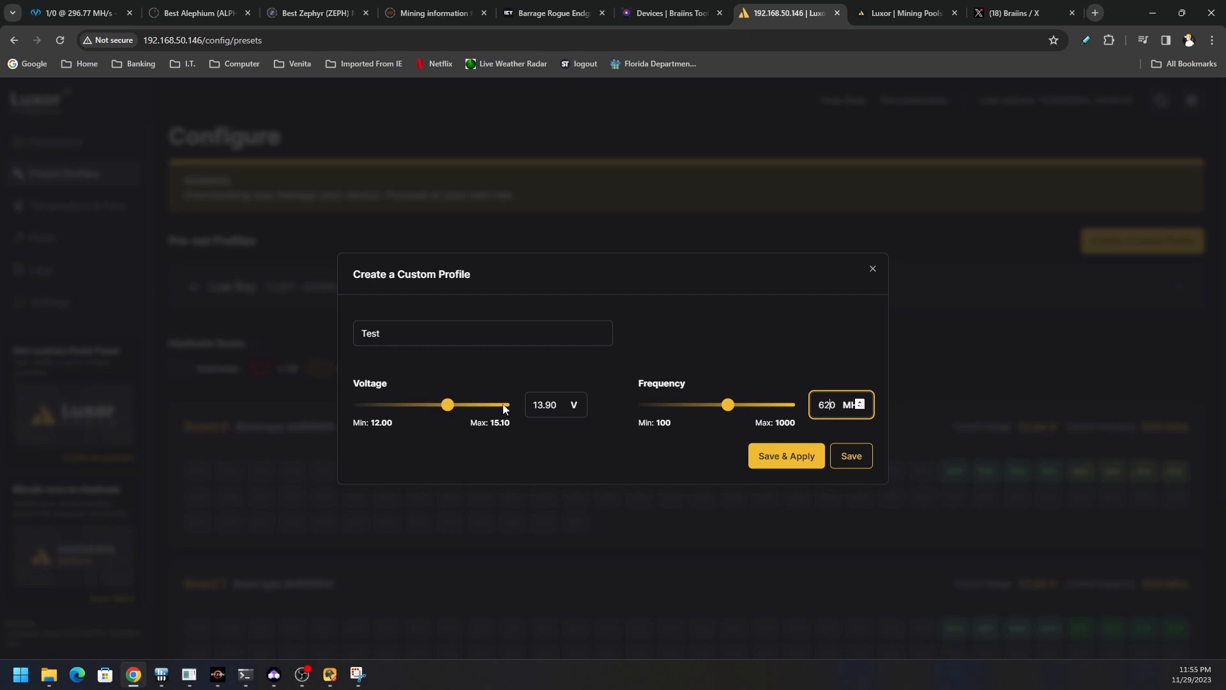
Lower the Test profile's voltage to 13.20 V and save the profile without applying it
drag(449, 406, 416, 404)
right_click(433, 403)
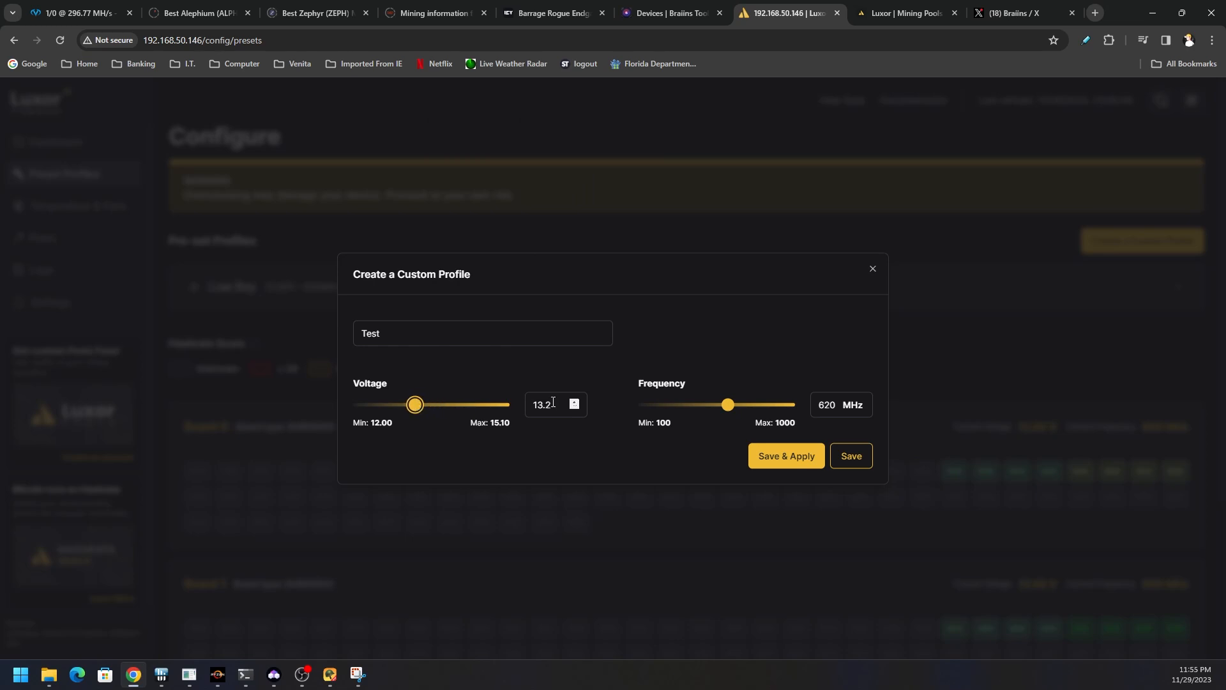
click(850, 460)
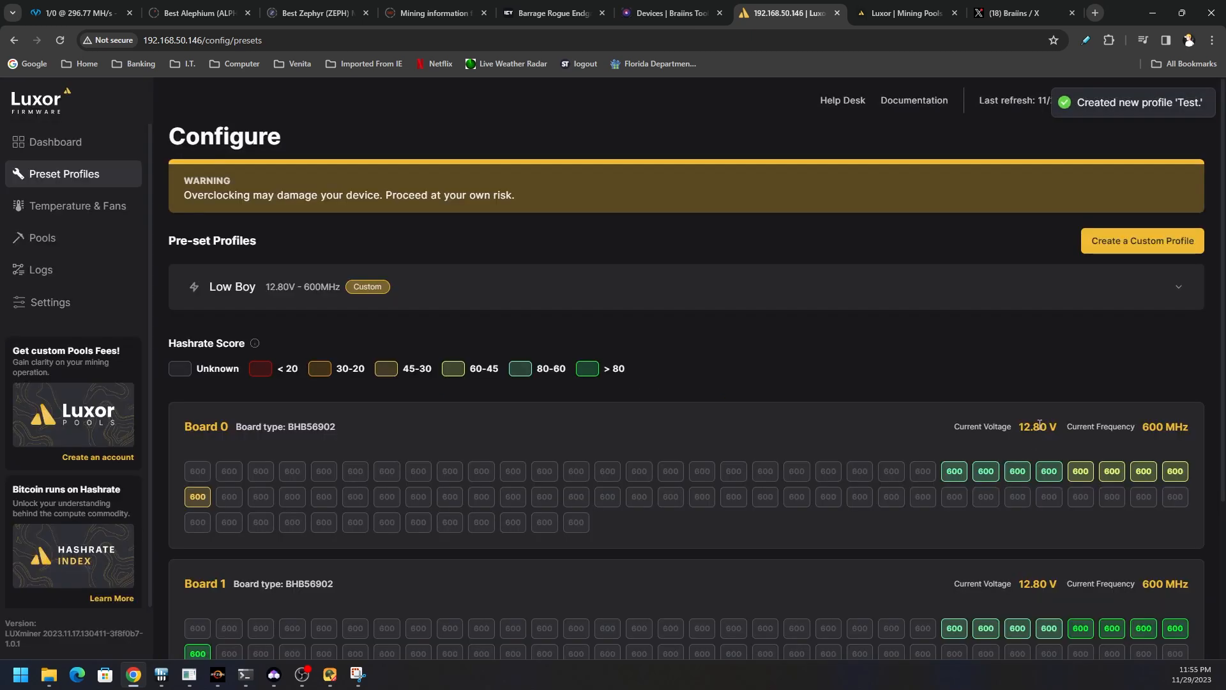
Find the custom Test profile in the full list of preset profiles, then close the list
click(1140, 290)
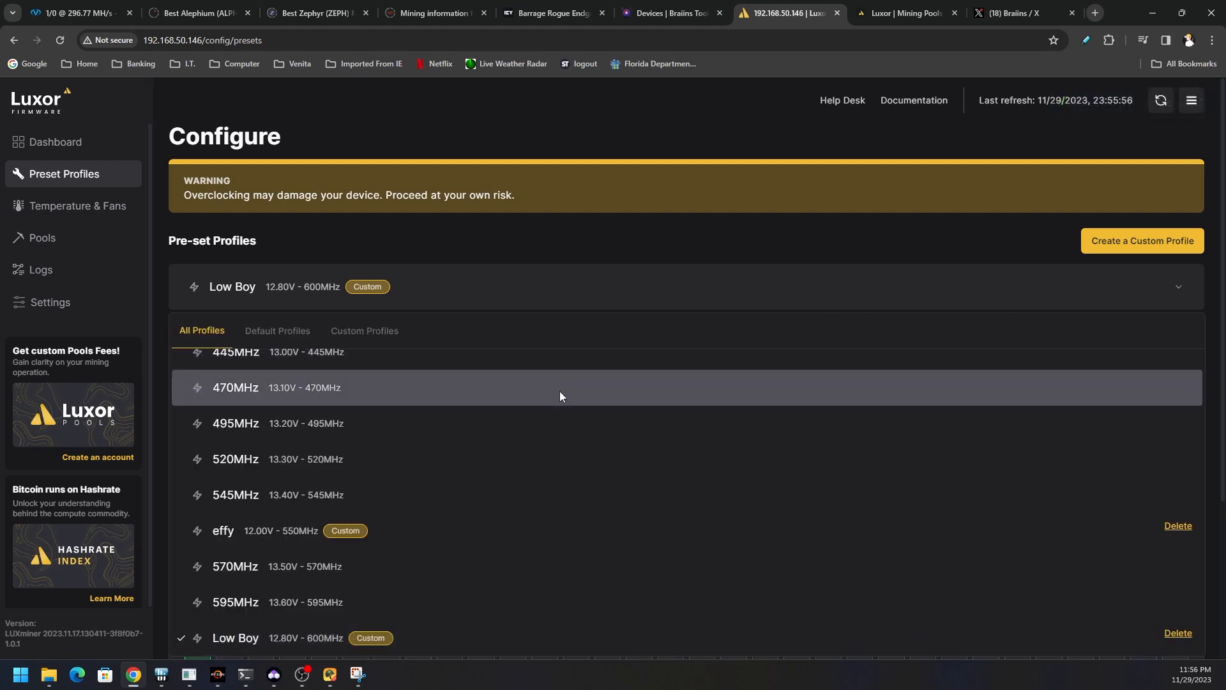
scroll(604, 521, down, 2)
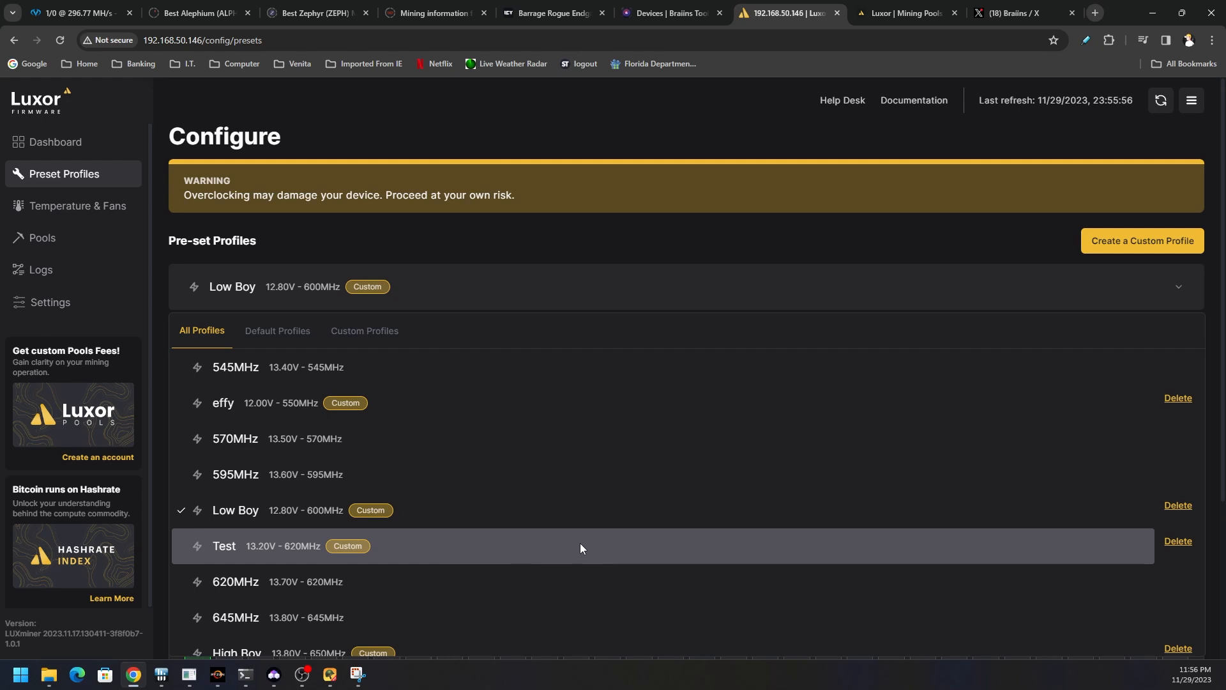
click(763, 284)
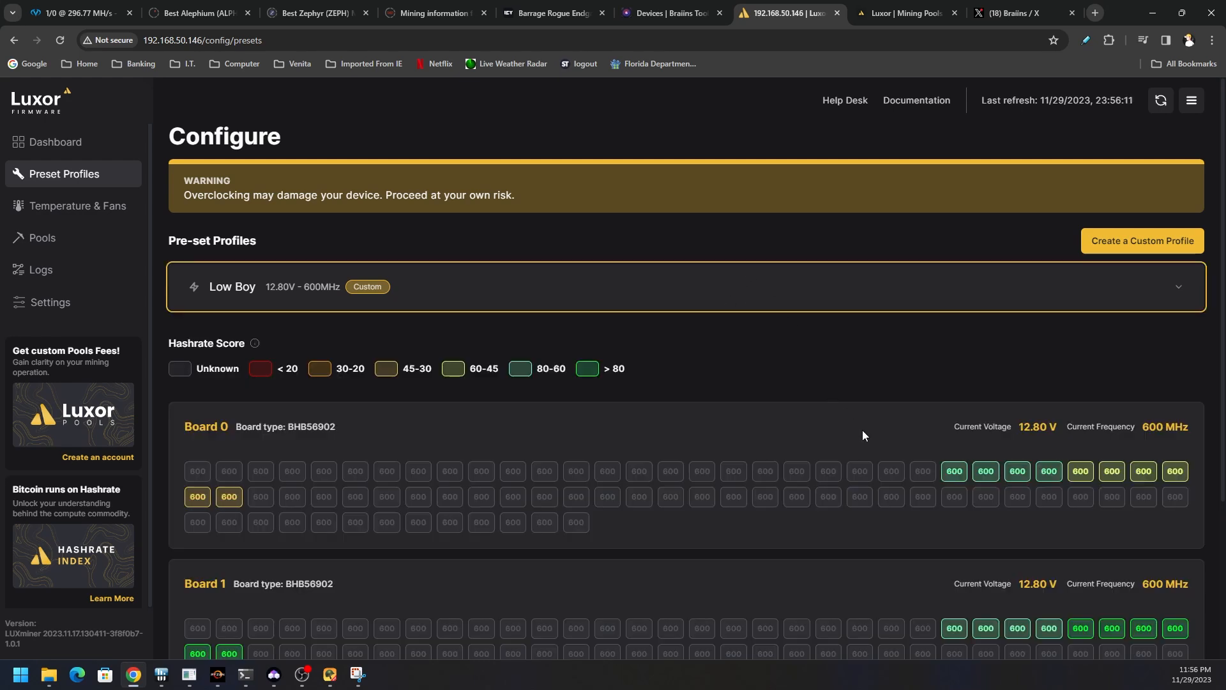
Examine the per-chip hashrate scores, voltage and frequency of all three hash boards
scroll(913, 509, down, 3)
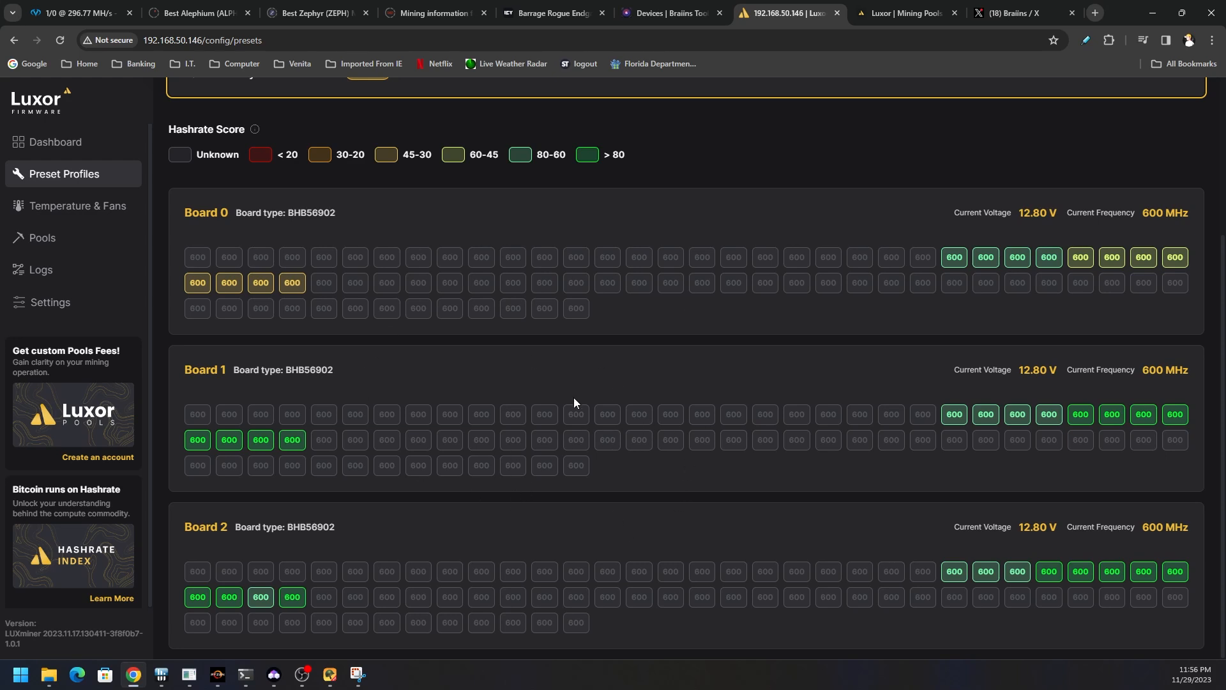
scroll(573, 397, up, 5)
scroll(576, 478, down, 5)
scroll(642, 486, up, 2)
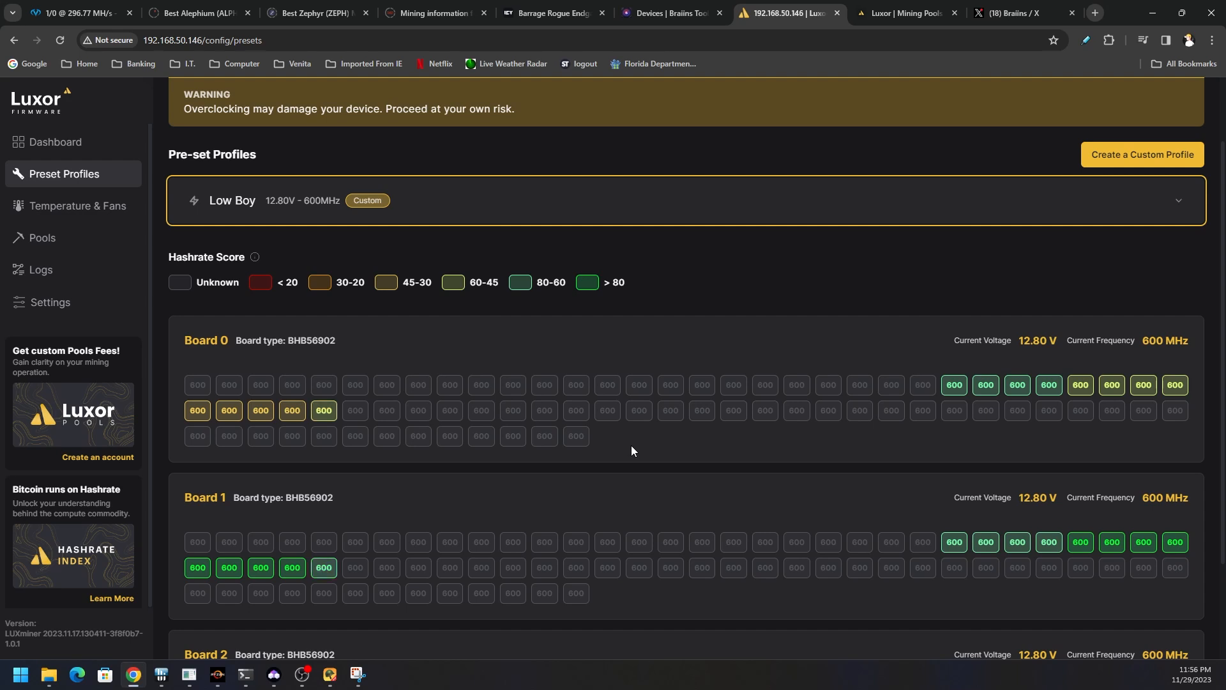
scroll(631, 445, down, 2)
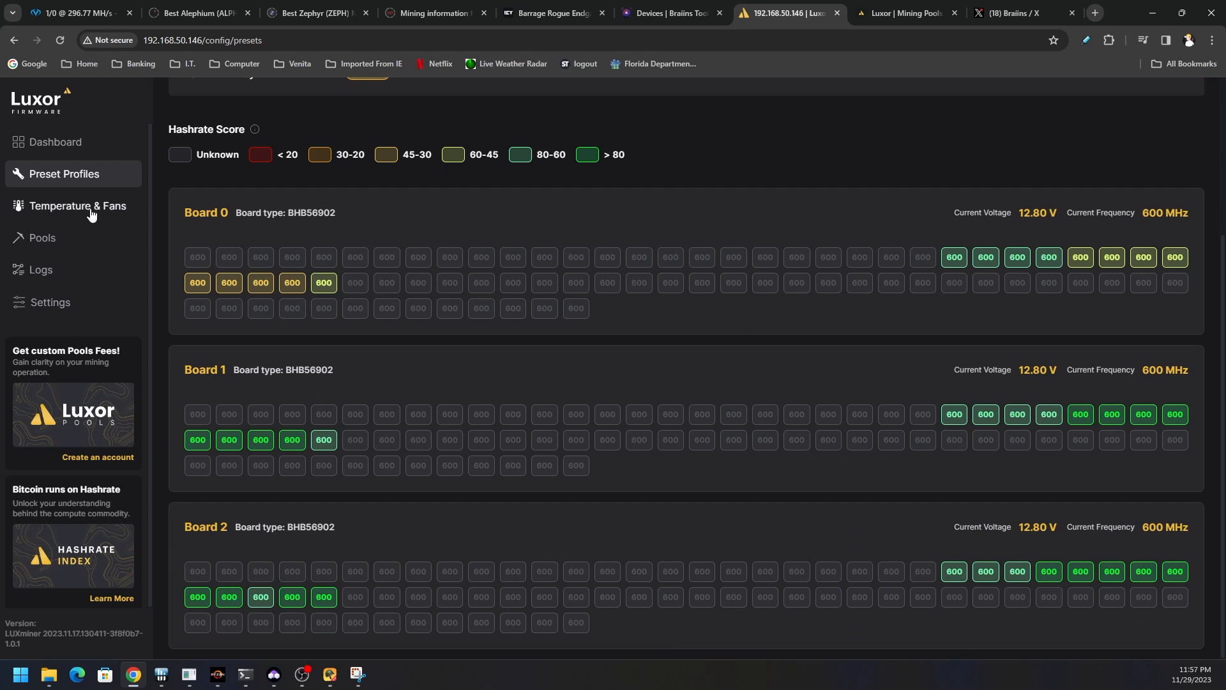
Review the temperature and fan settings, including thermal management, immersion mode, fan mode and fan speeds
click(25, 210)
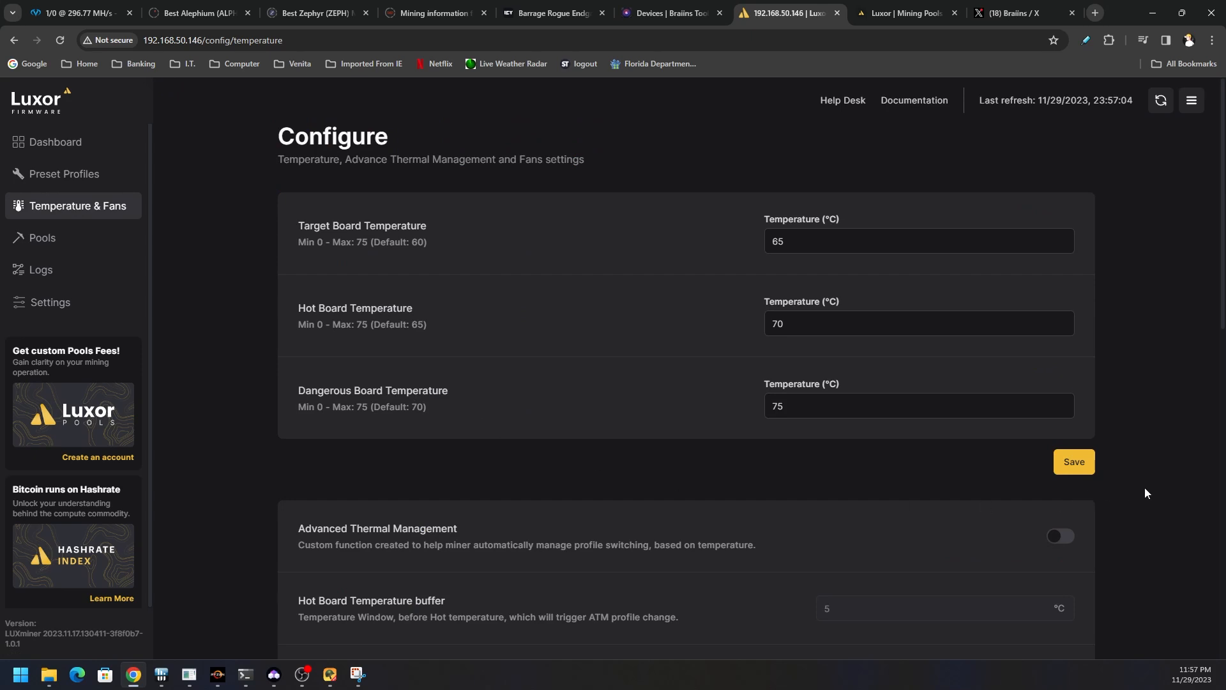
scroll(1145, 493, down, 8)
scroll(1144, 493, down, 4)
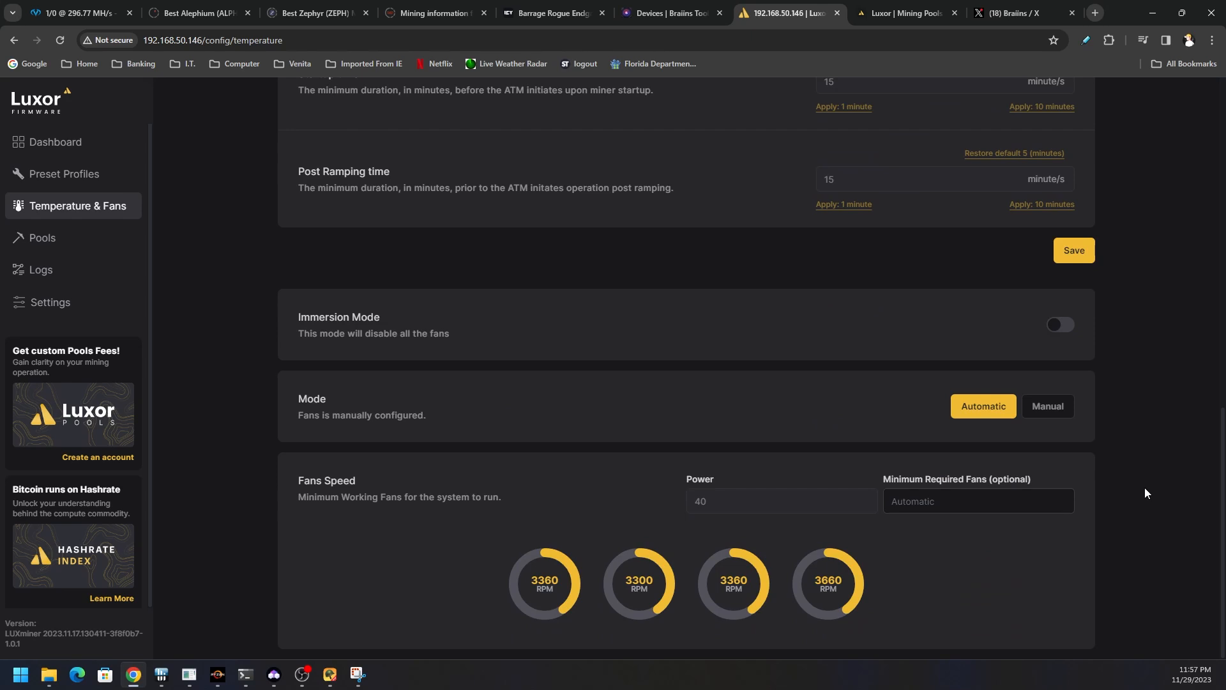
scroll(1143, 485, up, 5)
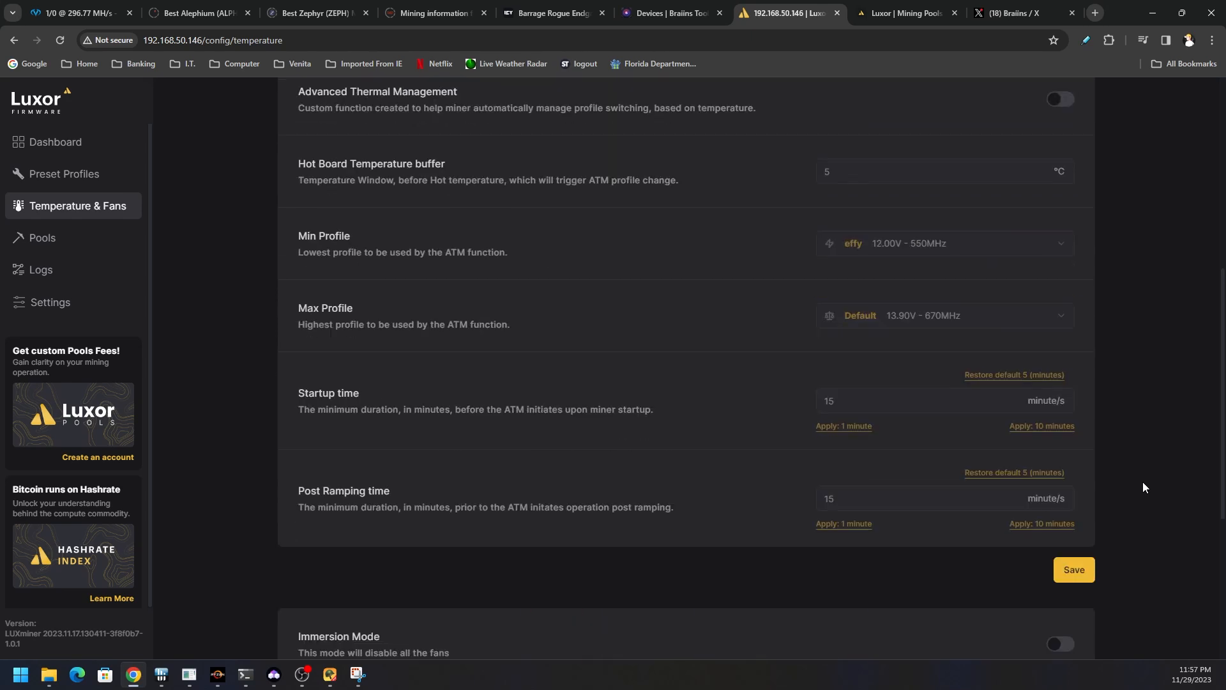
scroll(1143, 487, up, 3)
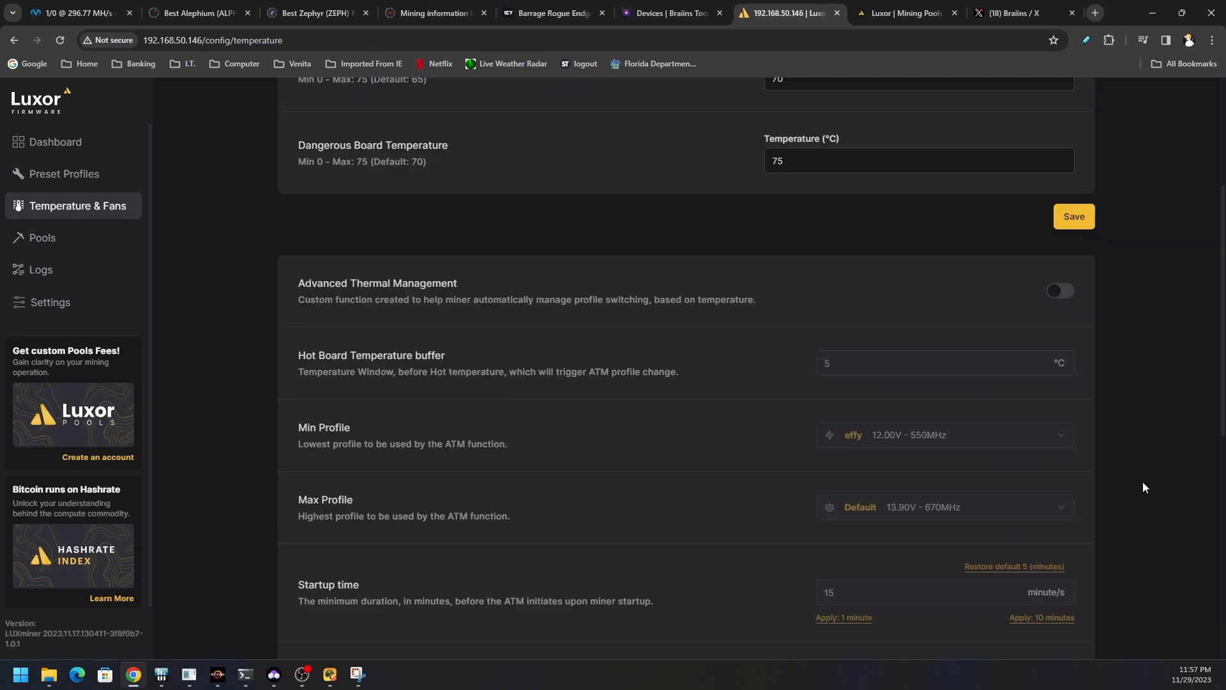
scroll(1080, 456, up, 4)
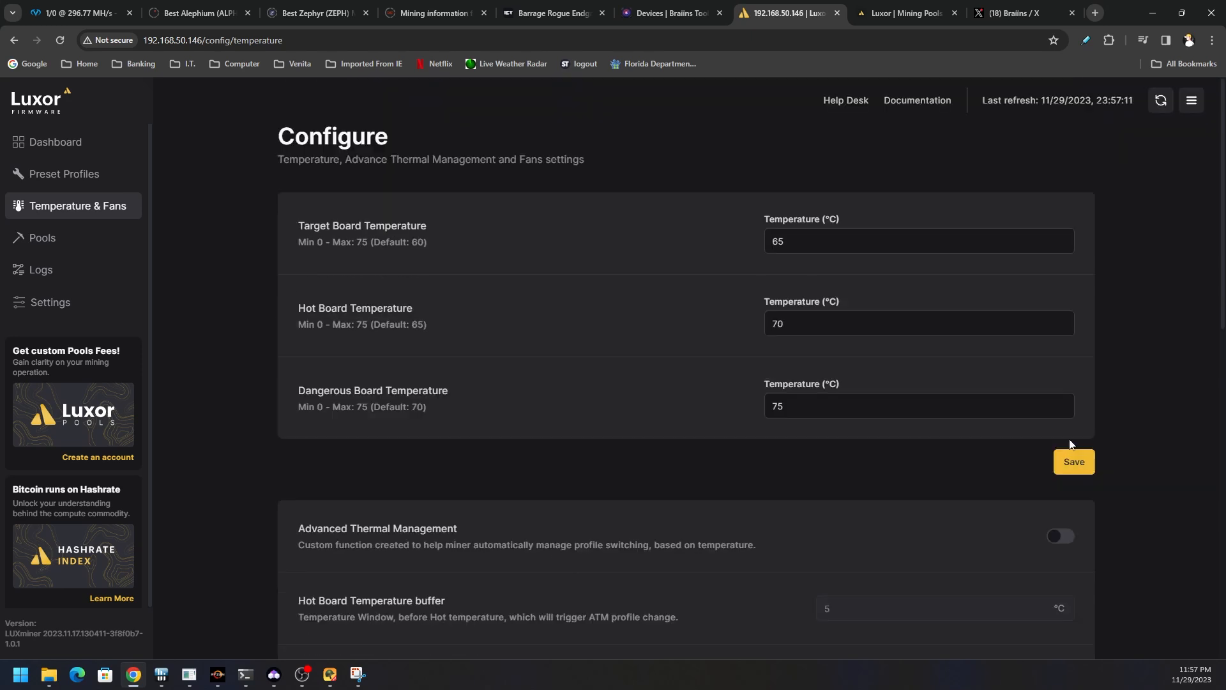
Review the target, hot and dangerous board temperature settings and their allowed ranges
drag(298, 222, 367, 247)
click(432, 244)
click(321, 246)
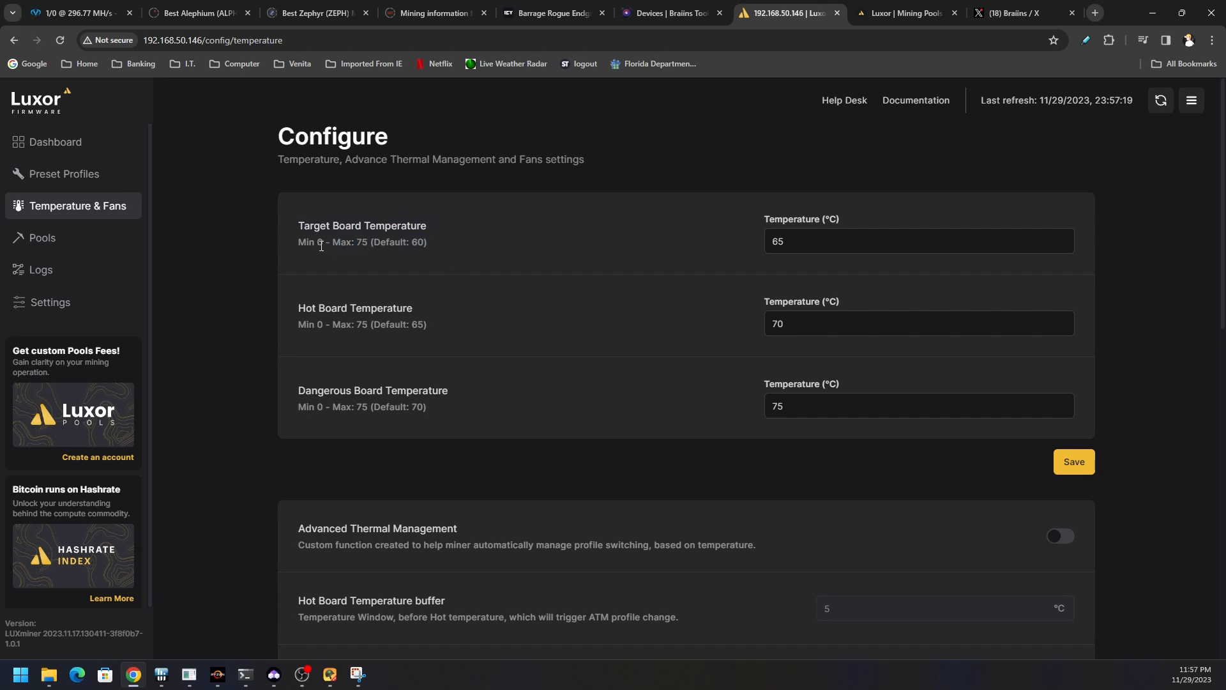
drag(299, 307, 414, 311)
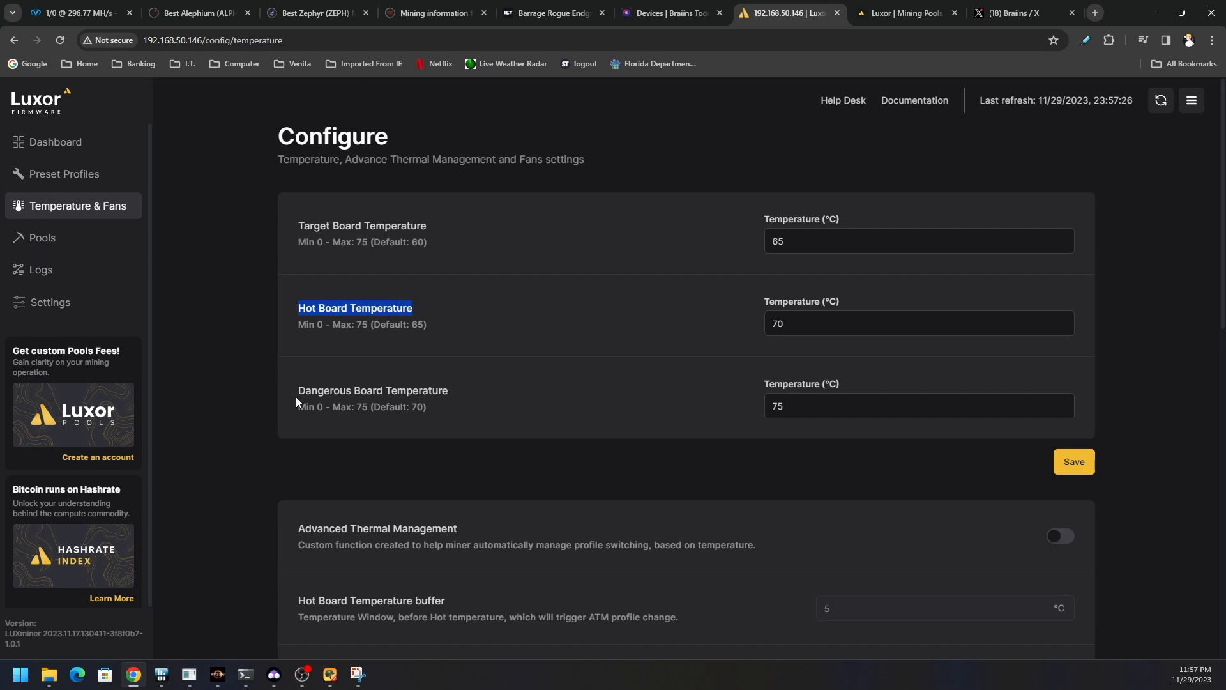
drag(296, 397, 446, 401)
click(714, 420)
Try to save a Dangerous Board Temperature of 85 °C
key(Tab)
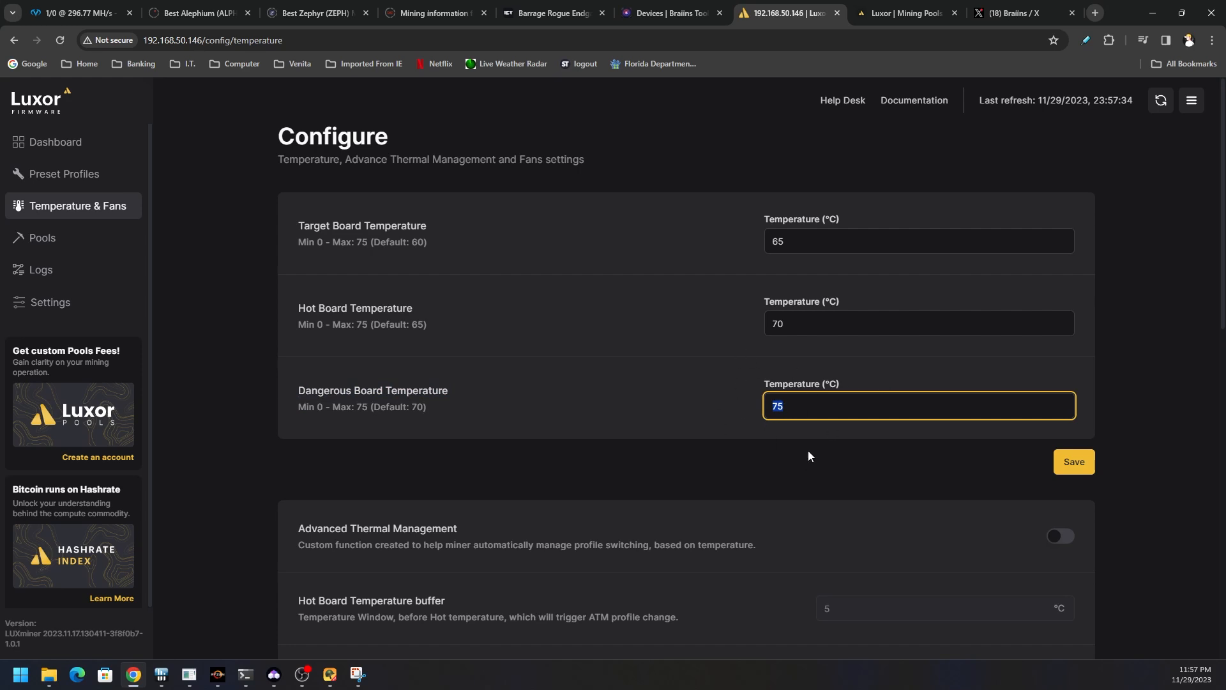
scroll(1172, 433, down, 3)
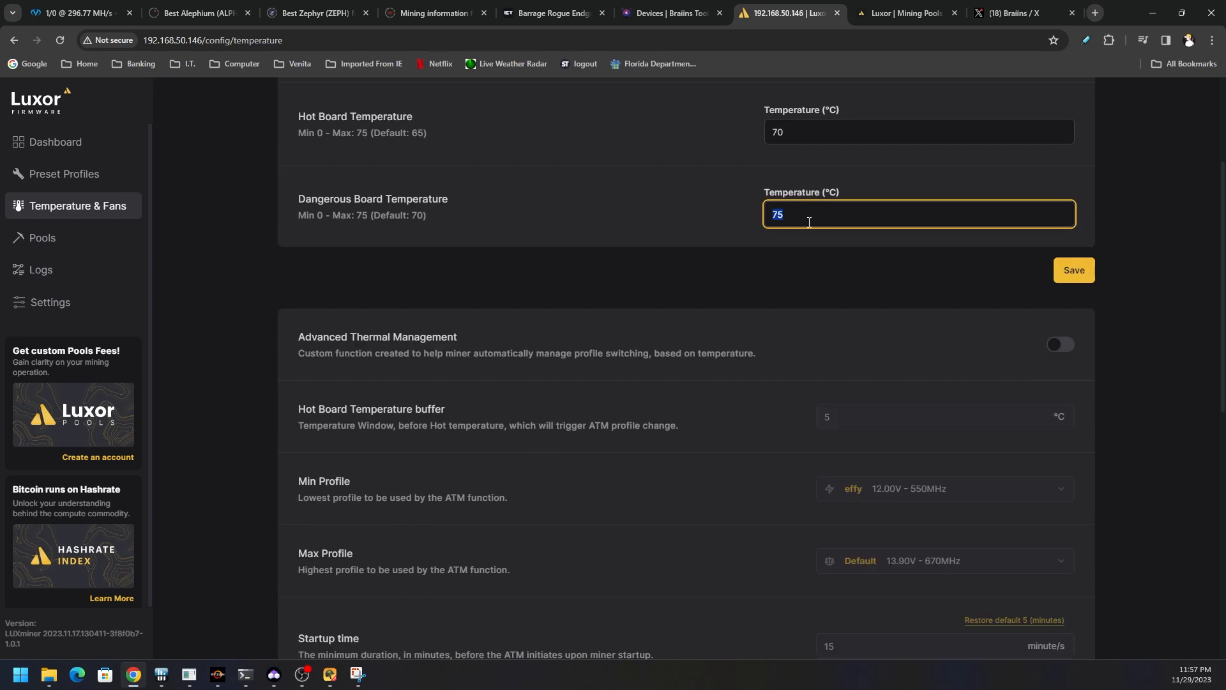
text(85)
click(1090, 269)
Set the Dangerous Board Temperature to 75 °C and save the temperature limits
drag(873, 244, 679, 214)
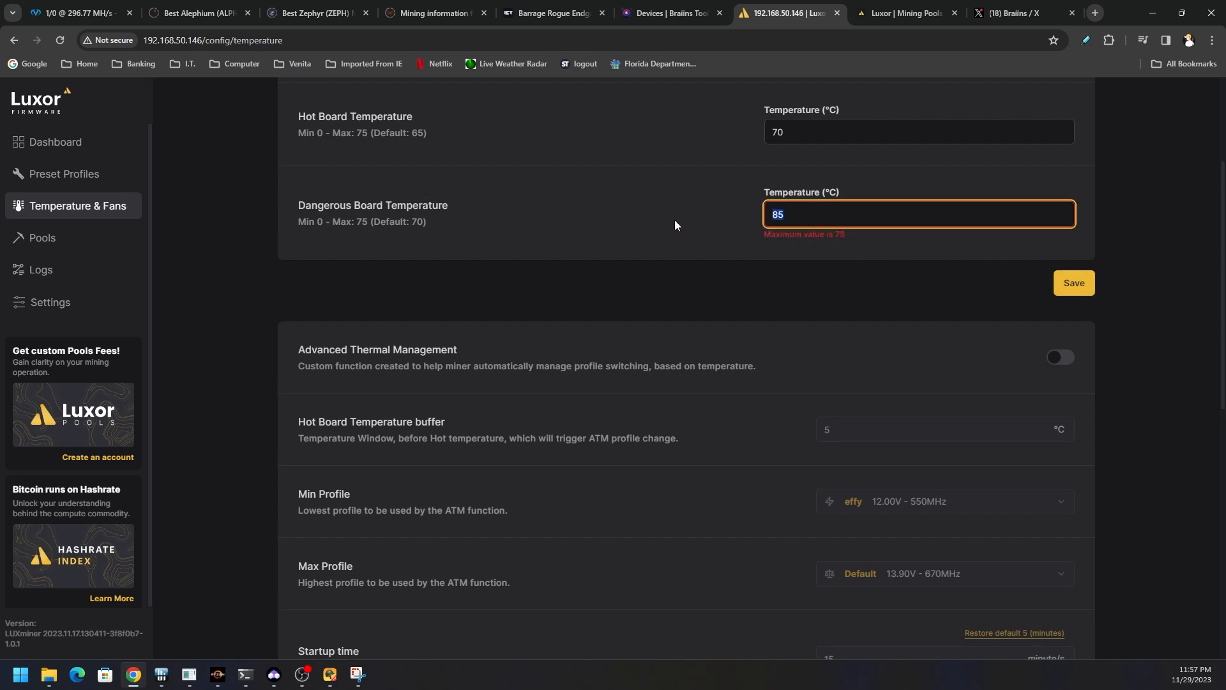
text(75)
click(1074, 275)
Enable Advanced Thermal Management and choose the 495MHz (13.20V) profile as its Min Profile
scroll(1071, 291, down, 2)
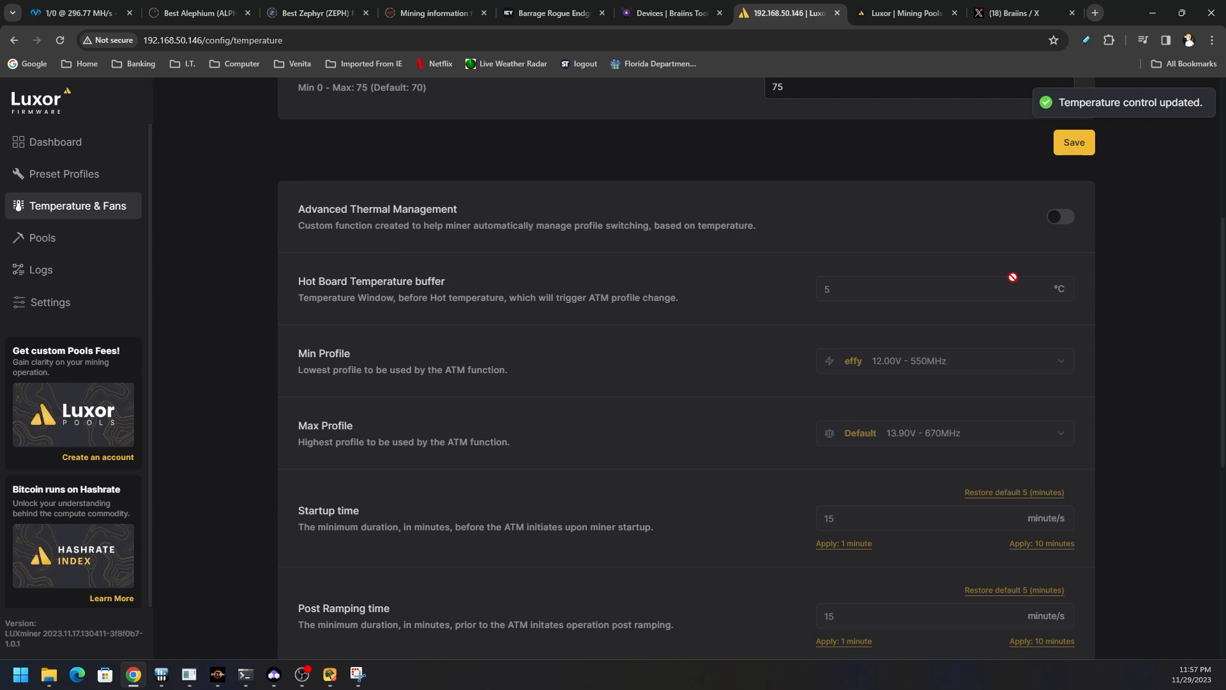
click(1060, 217)
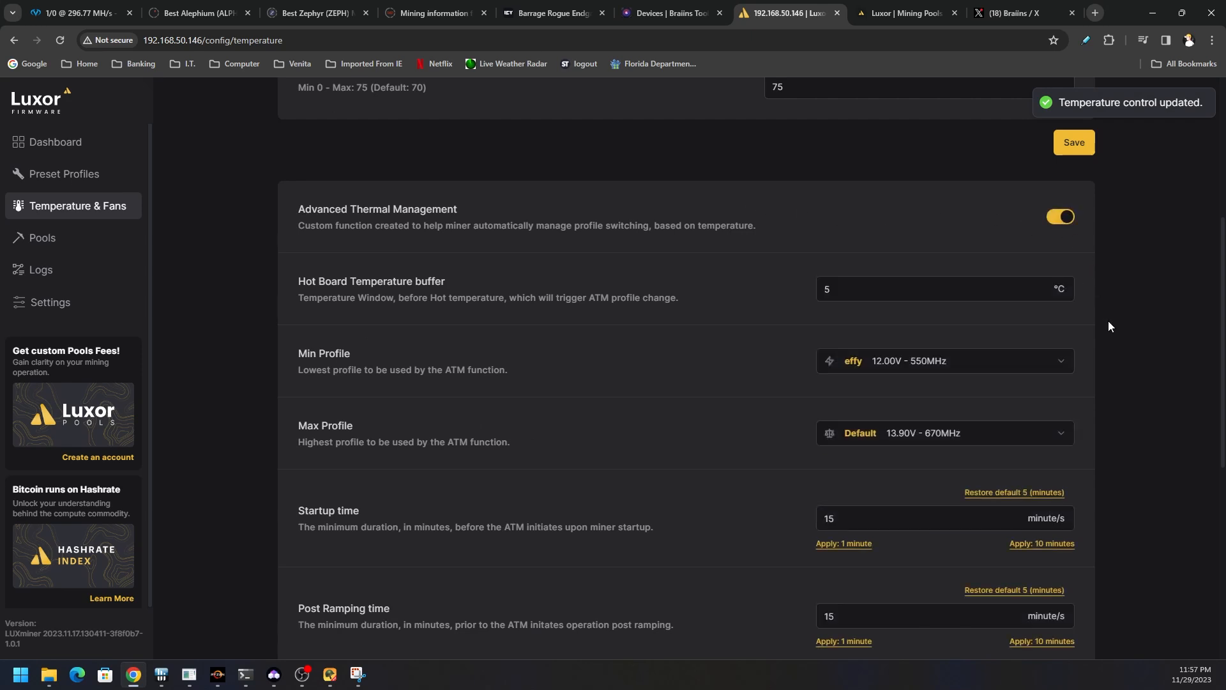
scroll(1109, 320, down, 1)
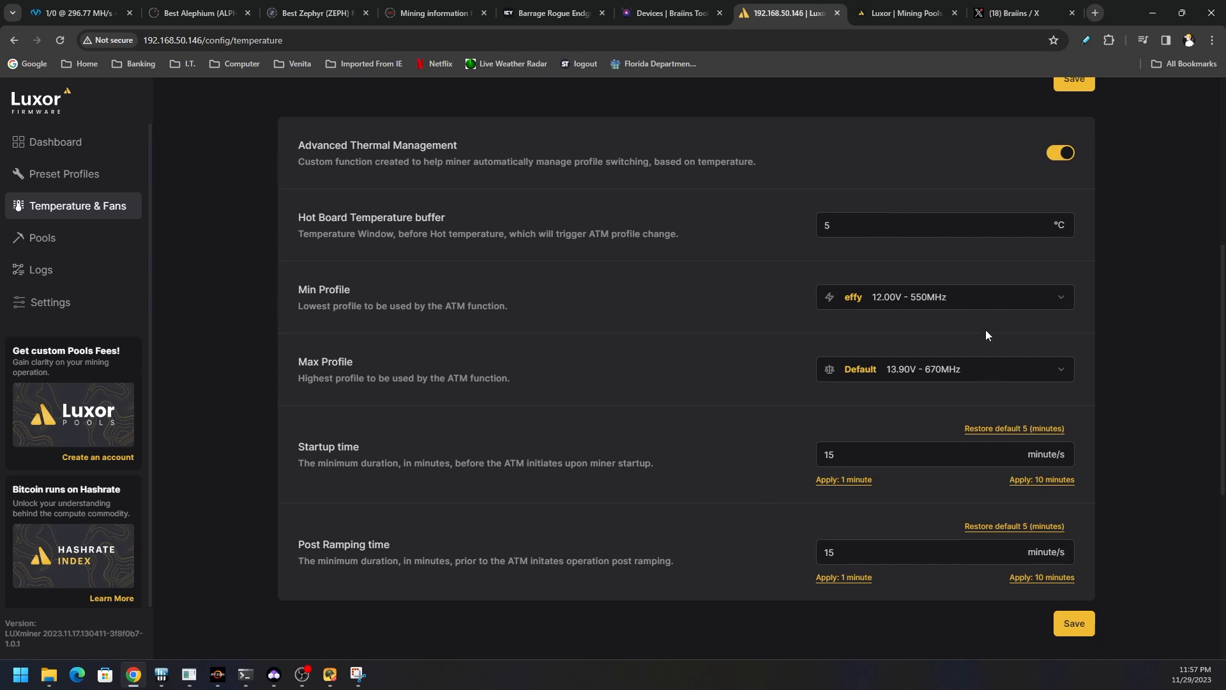
click(977, 306)
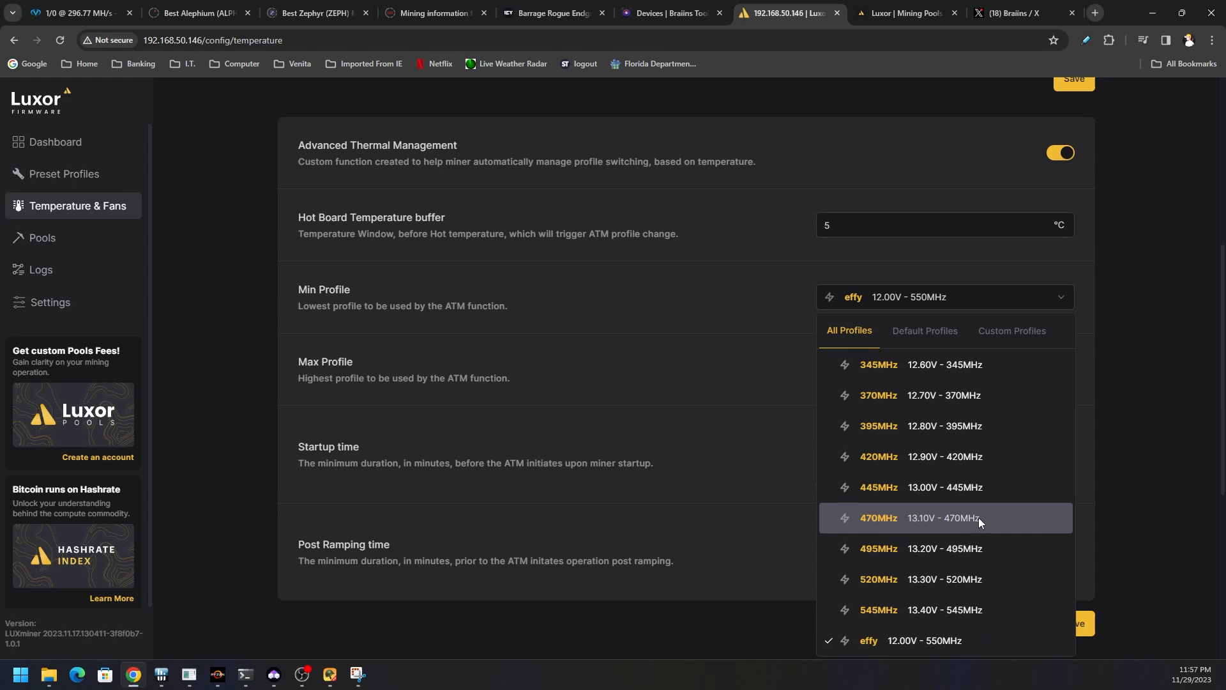
click(973, 540)
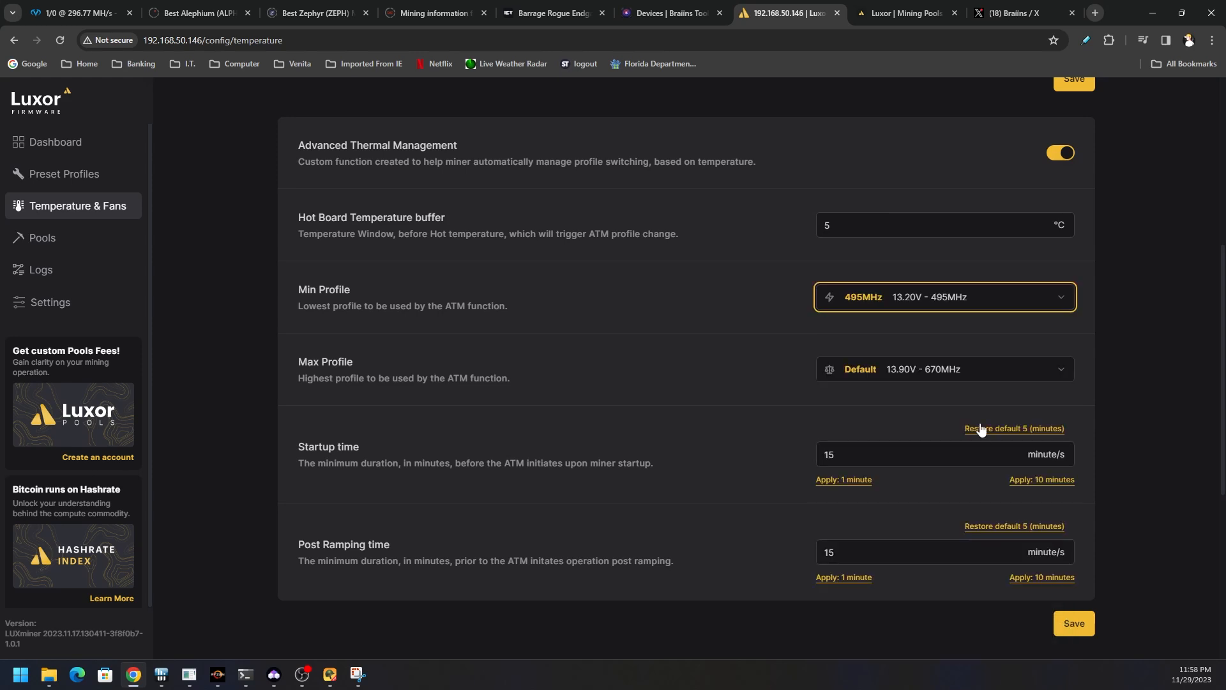
Review the profiles available as the Max Profile for Advanced Thermal Management and keep the Default profile
click(1008, 382)
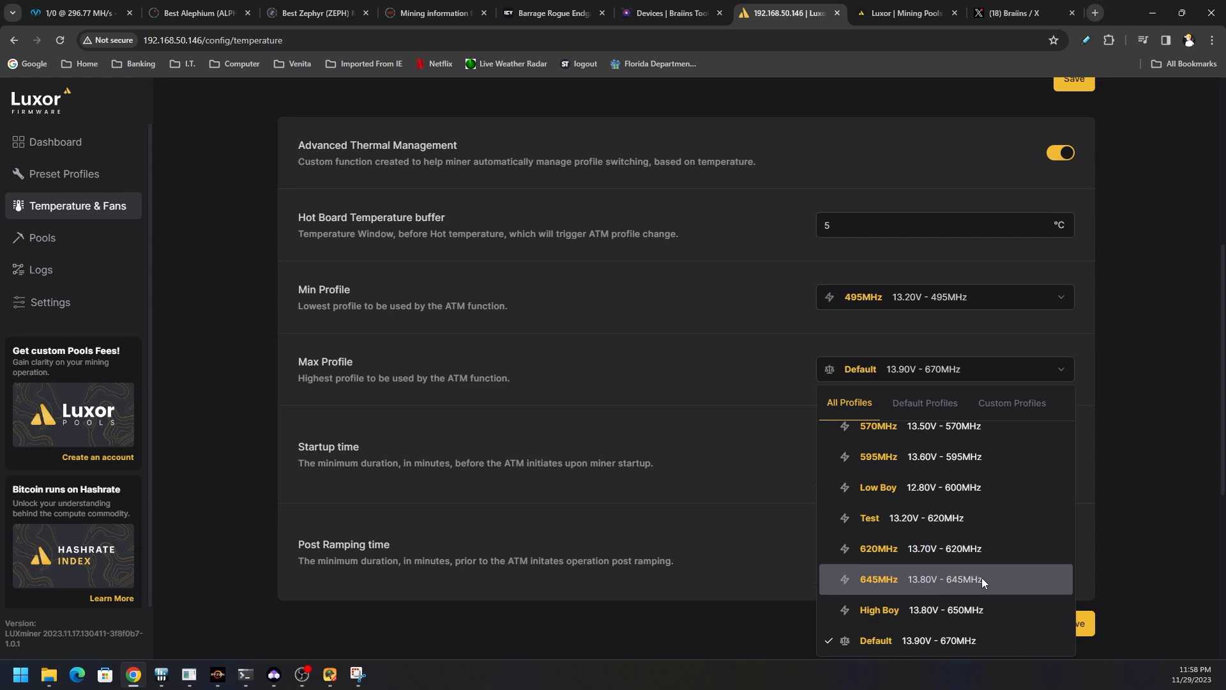
scroll(983, 577, down, 1)
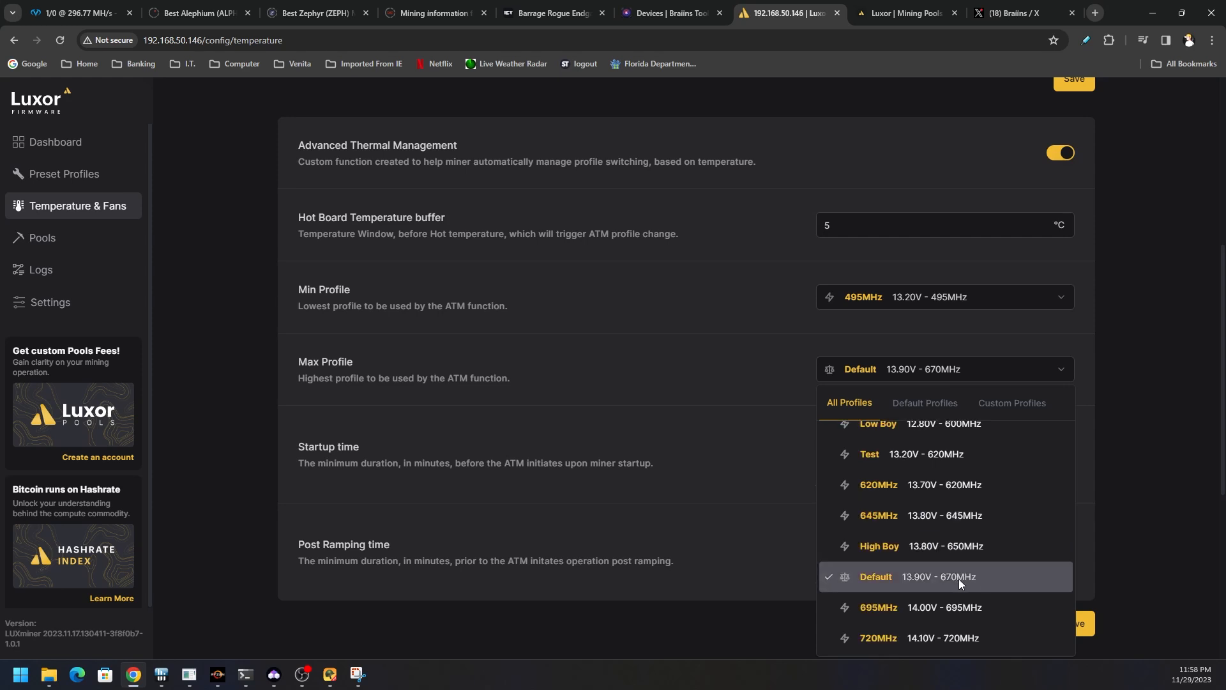
scroll(979, 580, down, 3)
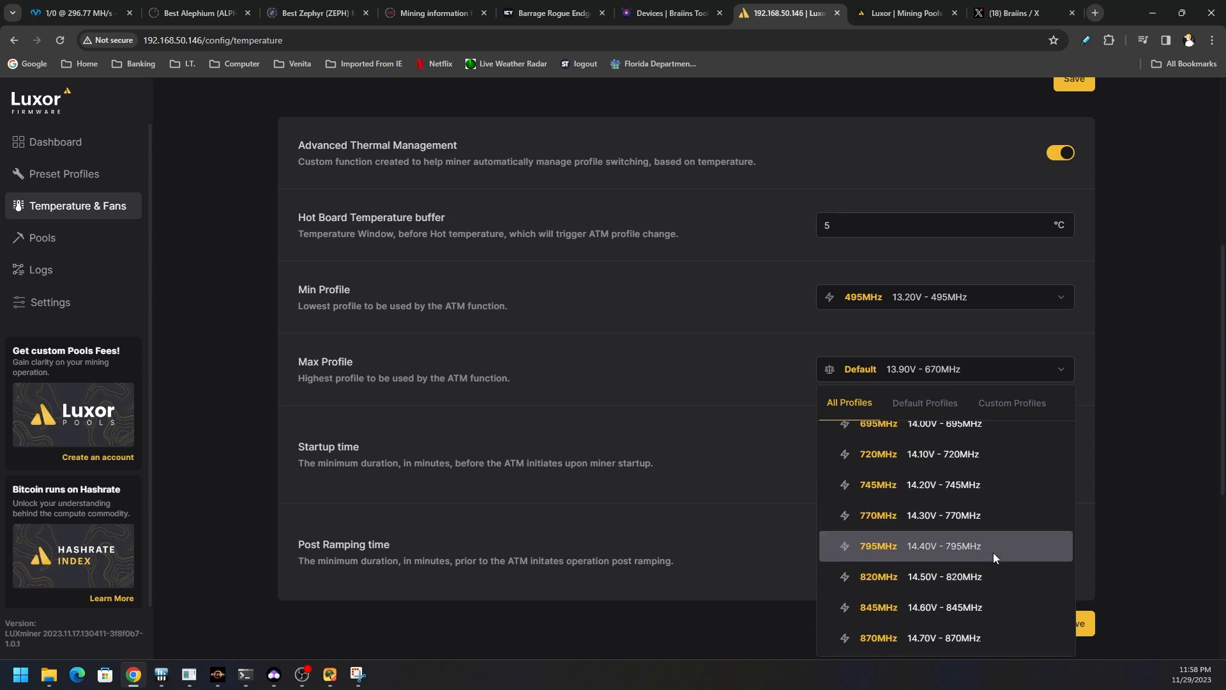
click(1060, 331)
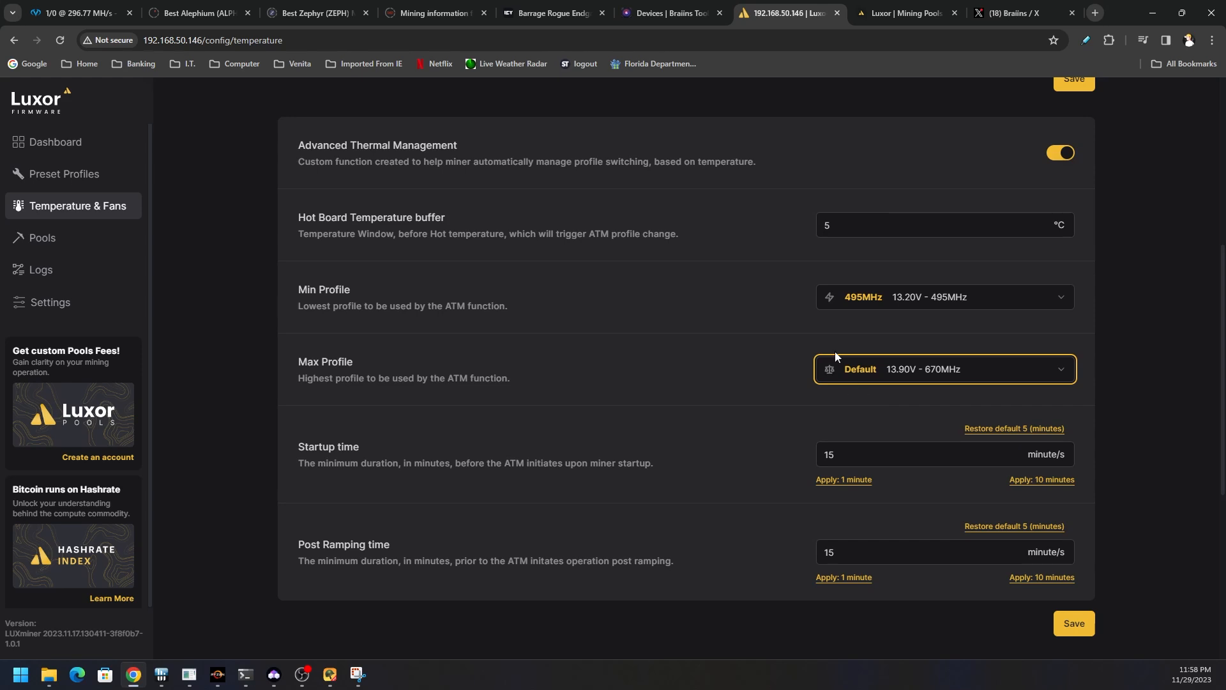
Check the dashboard's hash board details, focusing on the healthy, unknown and unhealthy chip counts
click(34, 150)
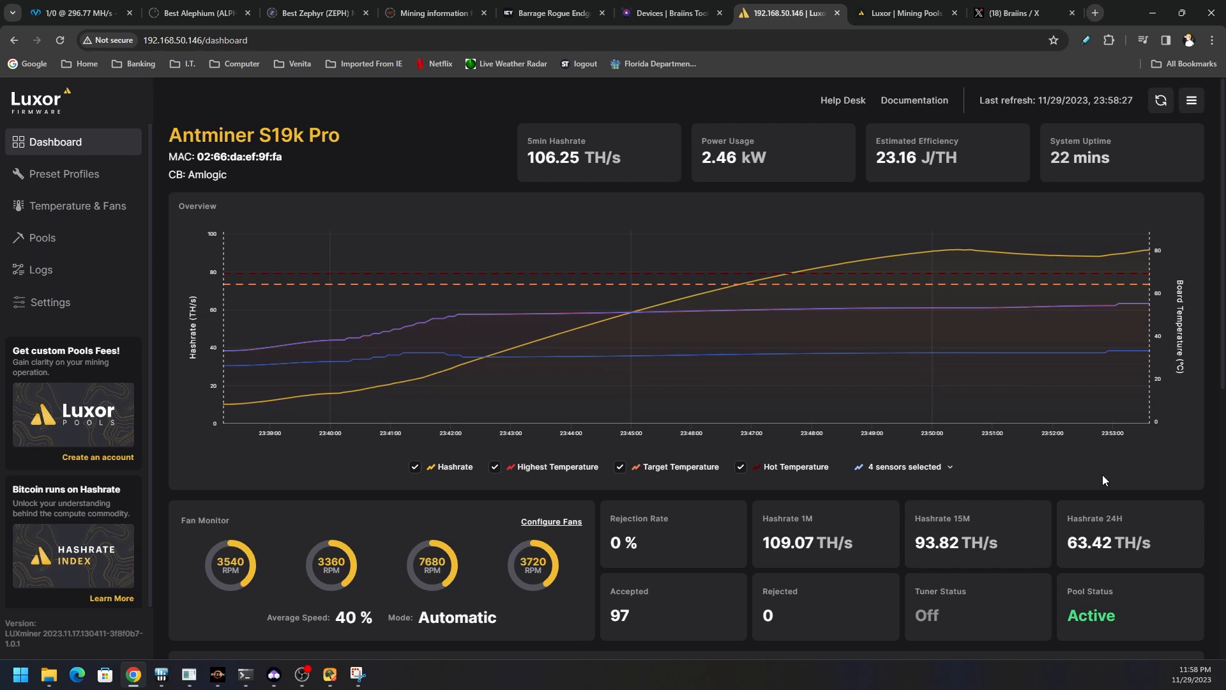
scroll(1102, 474, down, 2)
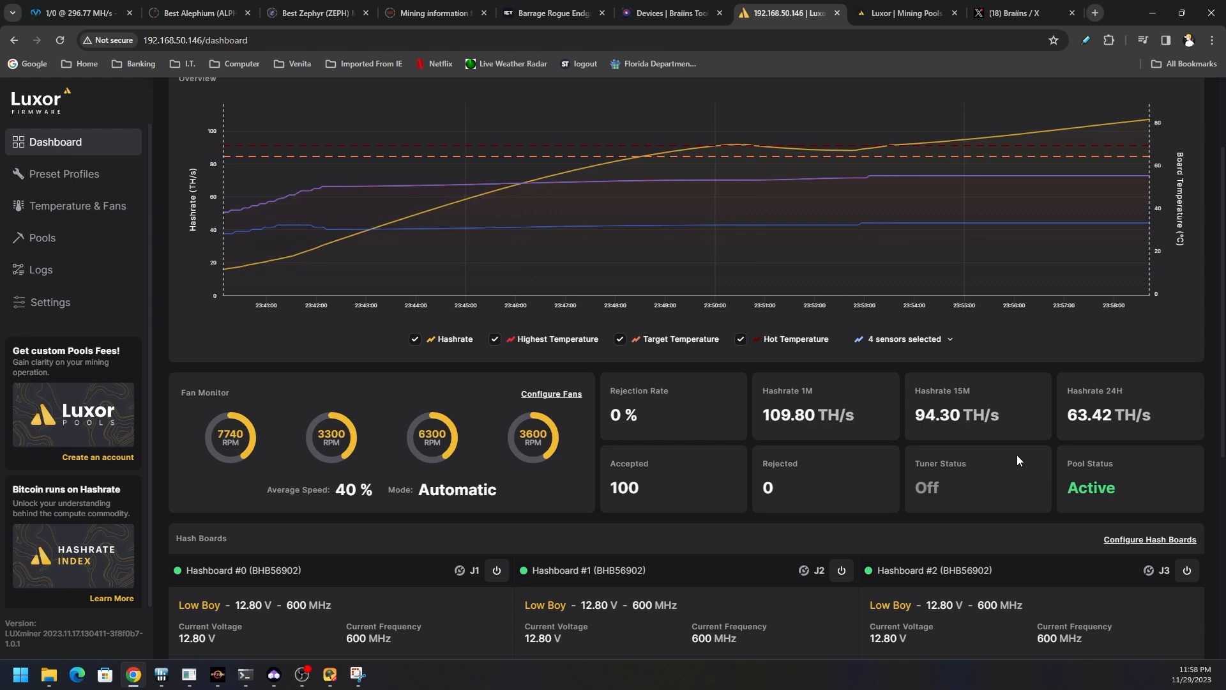
scroll(1016, 454, down, 5)
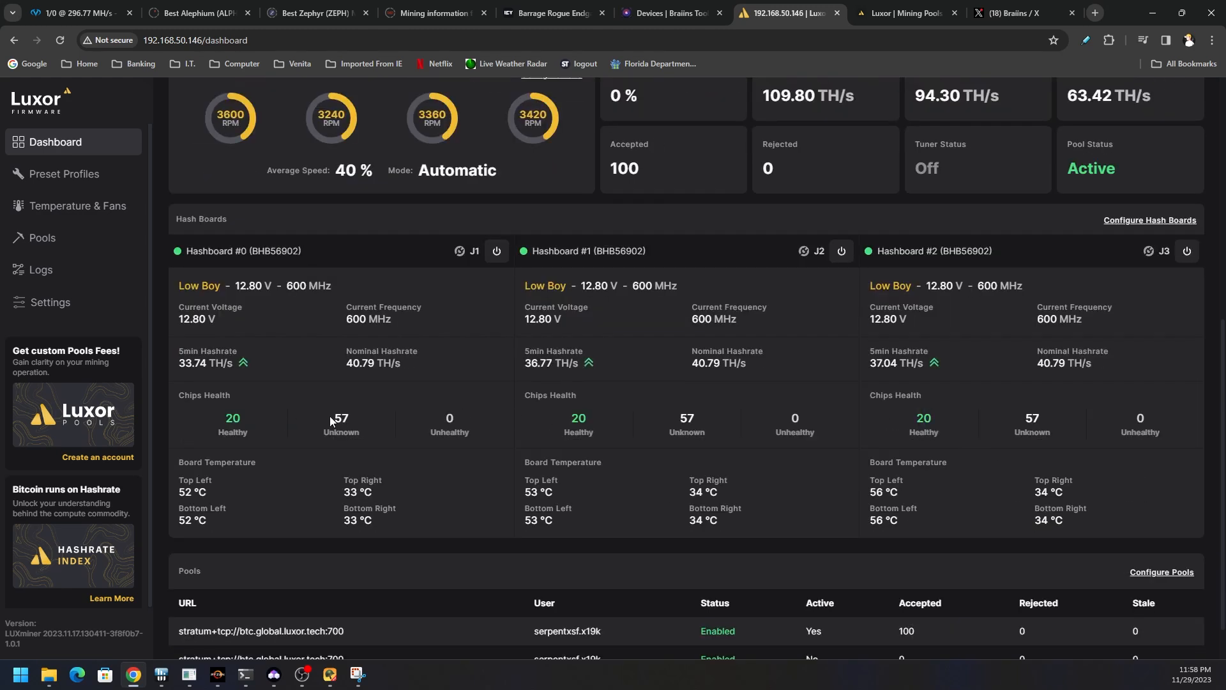
drag(324, 414, 349, 421)
double_click(232, 418)
double_click(449, 433)
click(489, 441)
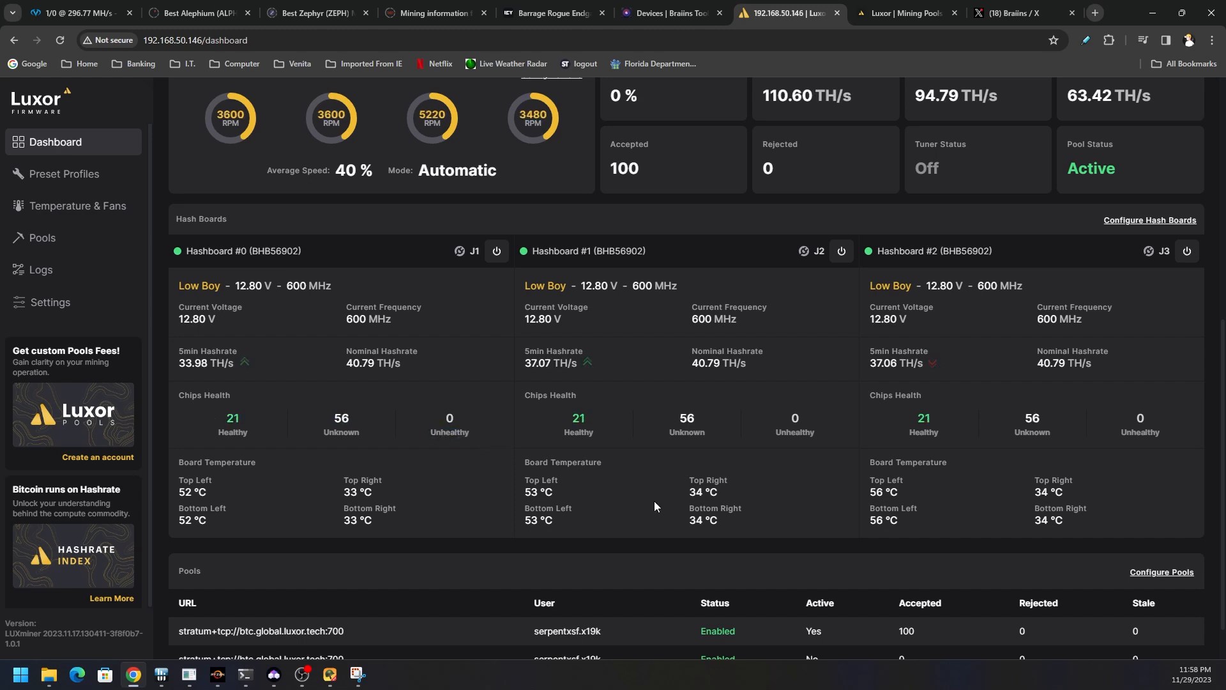
Review the miner's estimated efficiency and power usage, and recheck the hash board statistics on the dashboard
scroll(699, 507, up, 7)
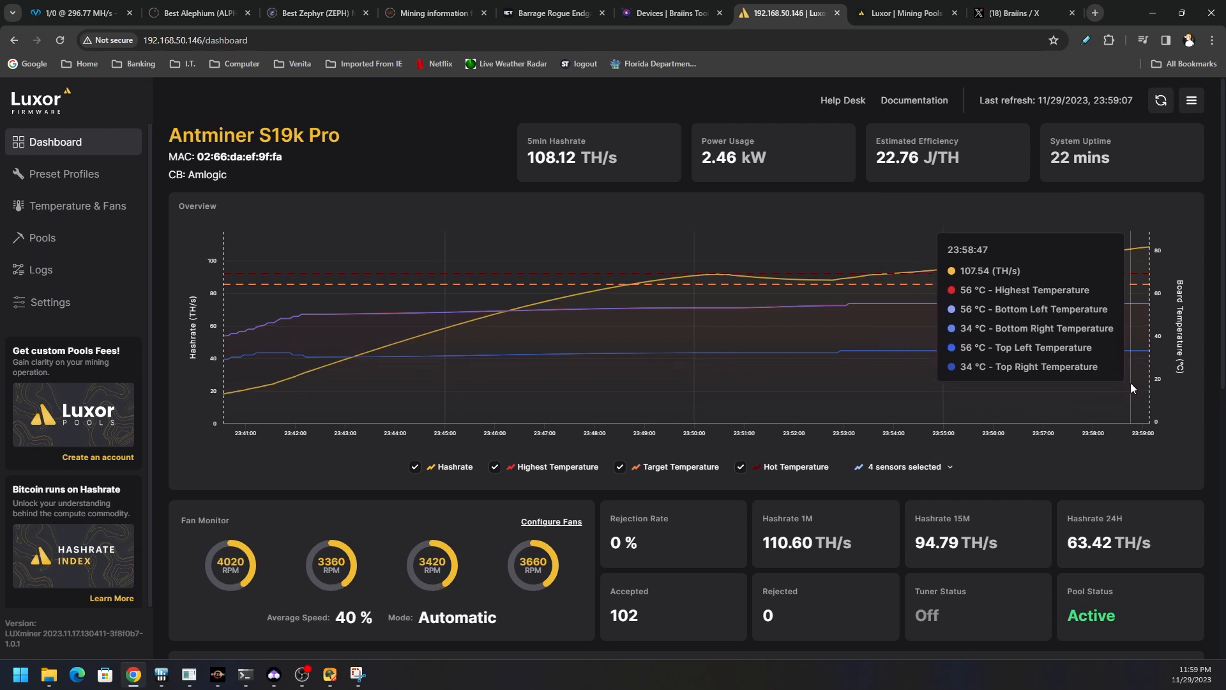
drag(948, 170, 976, 170)
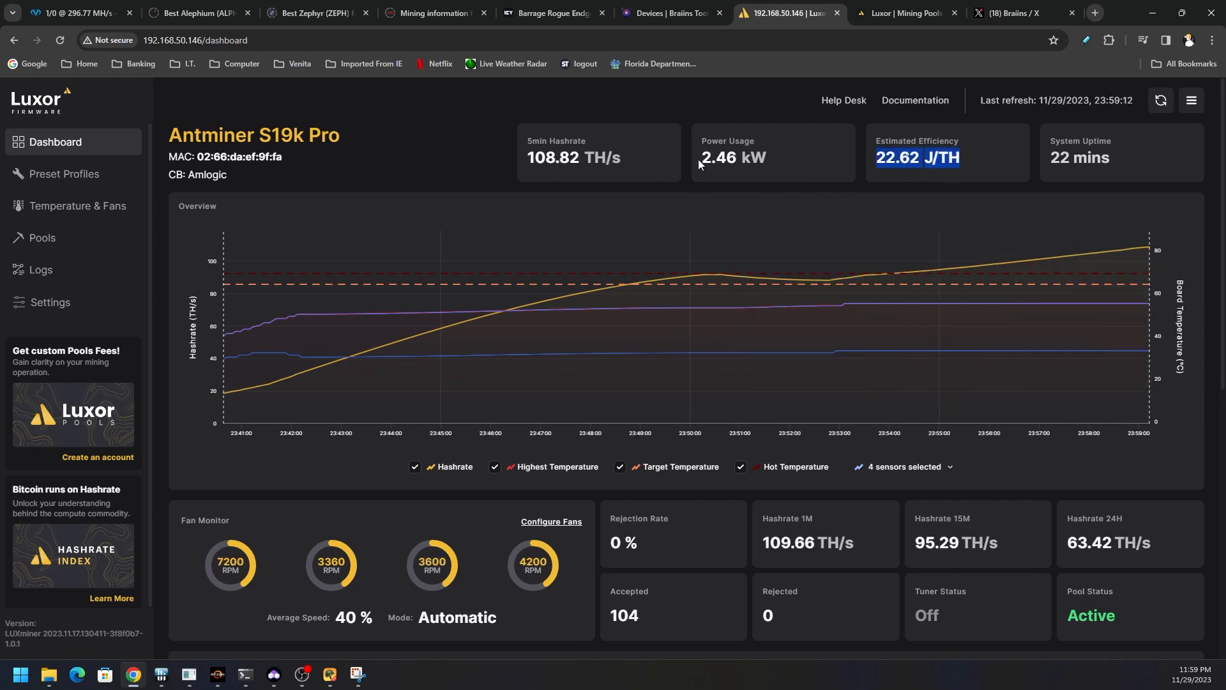
drag(699, 162, 767, 170)
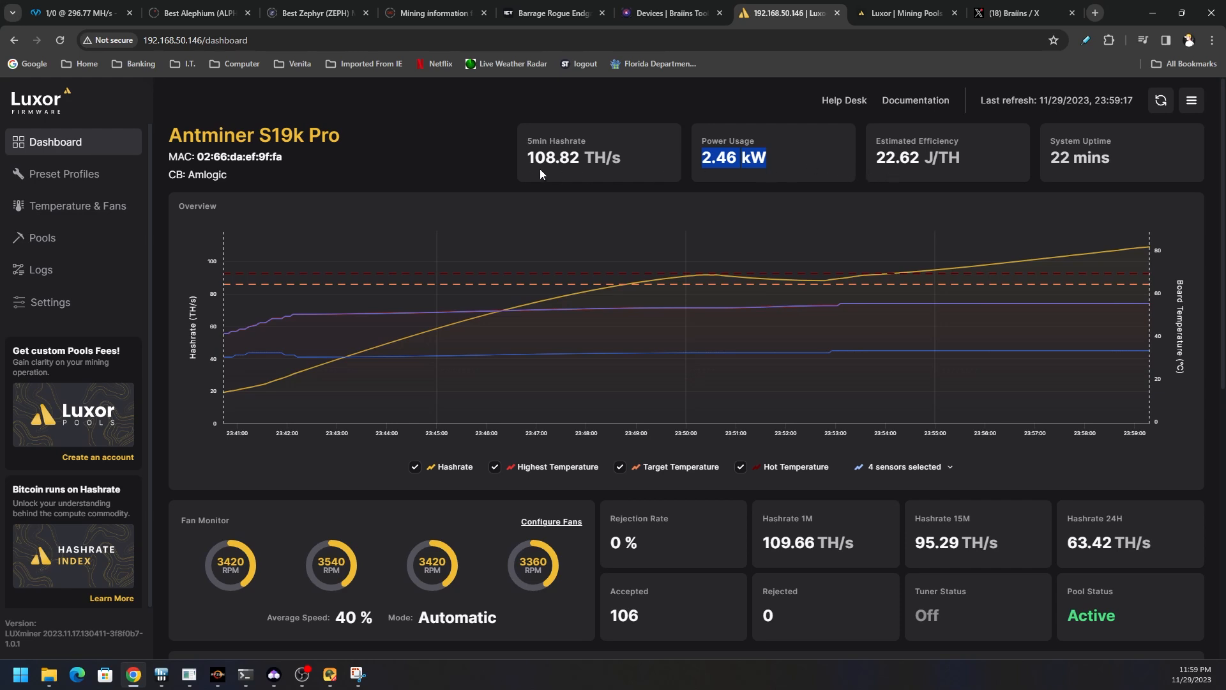
drag(873, 159, 933, 163)
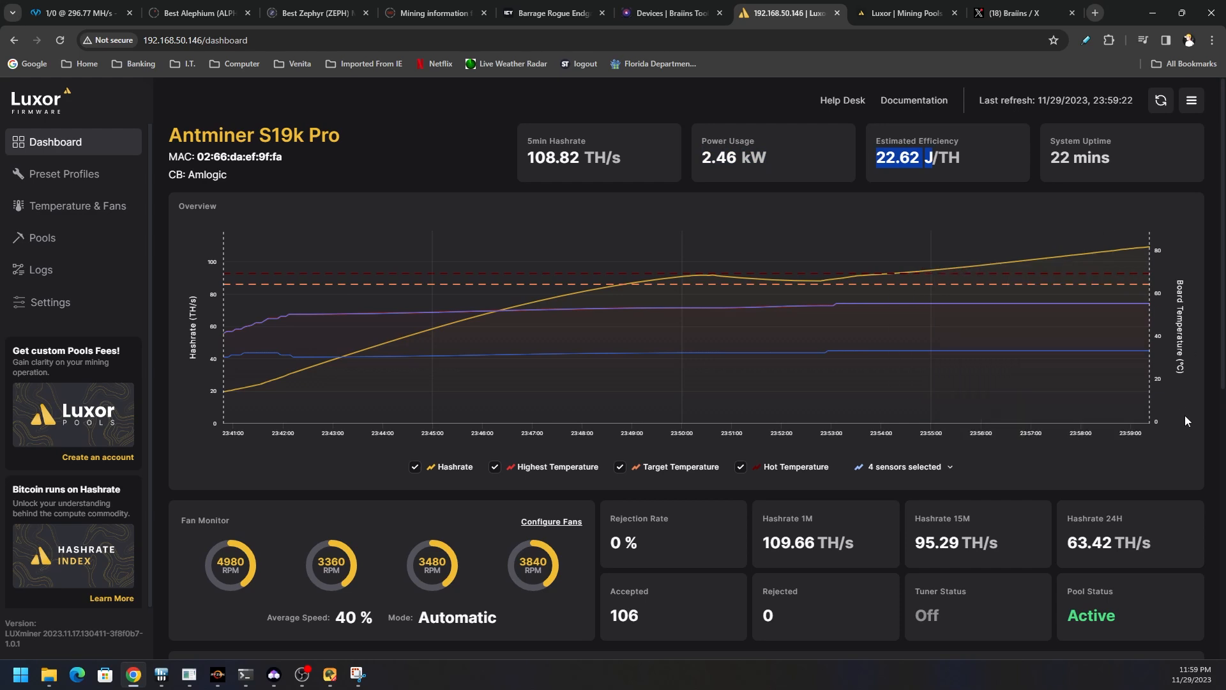
scroll(1190, 443, down, 1)
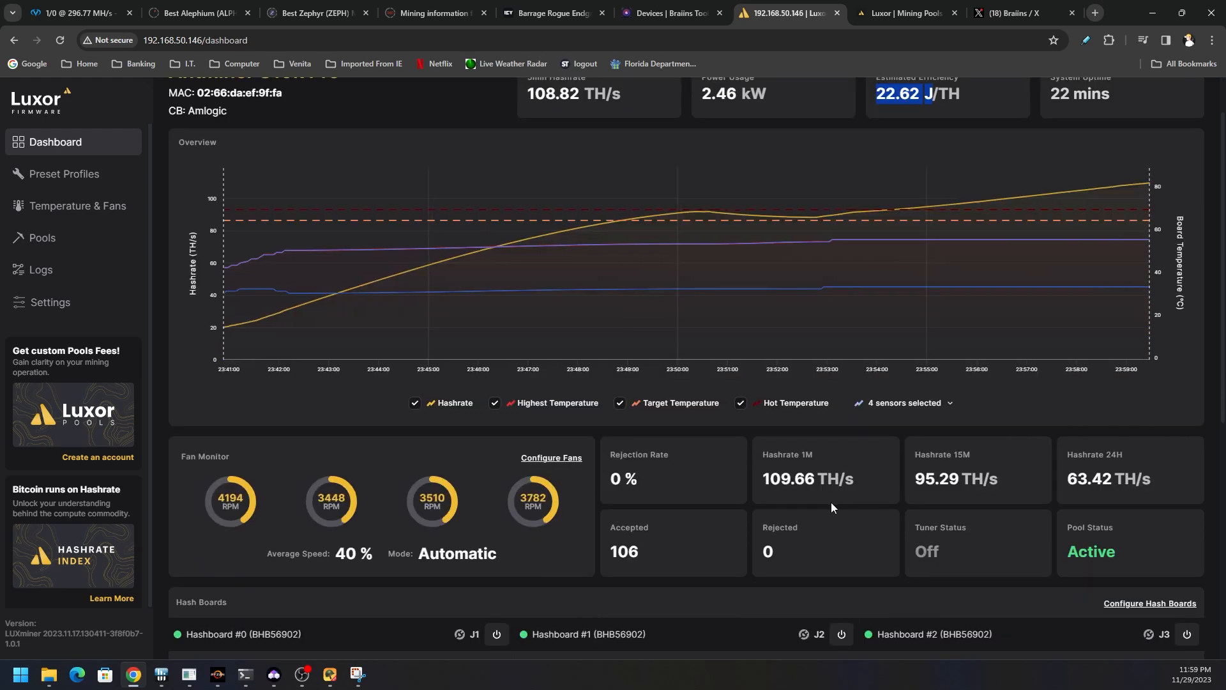
scroll(882, 517, down, 2)
scroll(871, 518, down, 4)
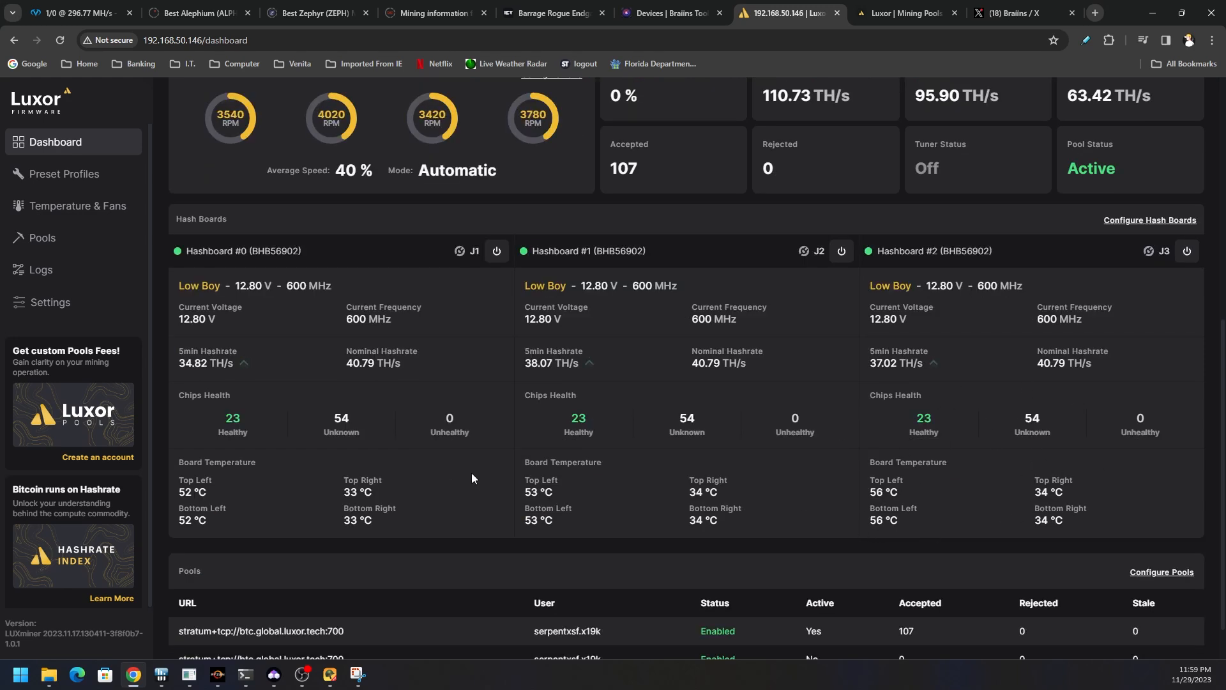
Delete the custom profile Test (13.20V - 620MHz) from the preset profiles
click(81, 182)
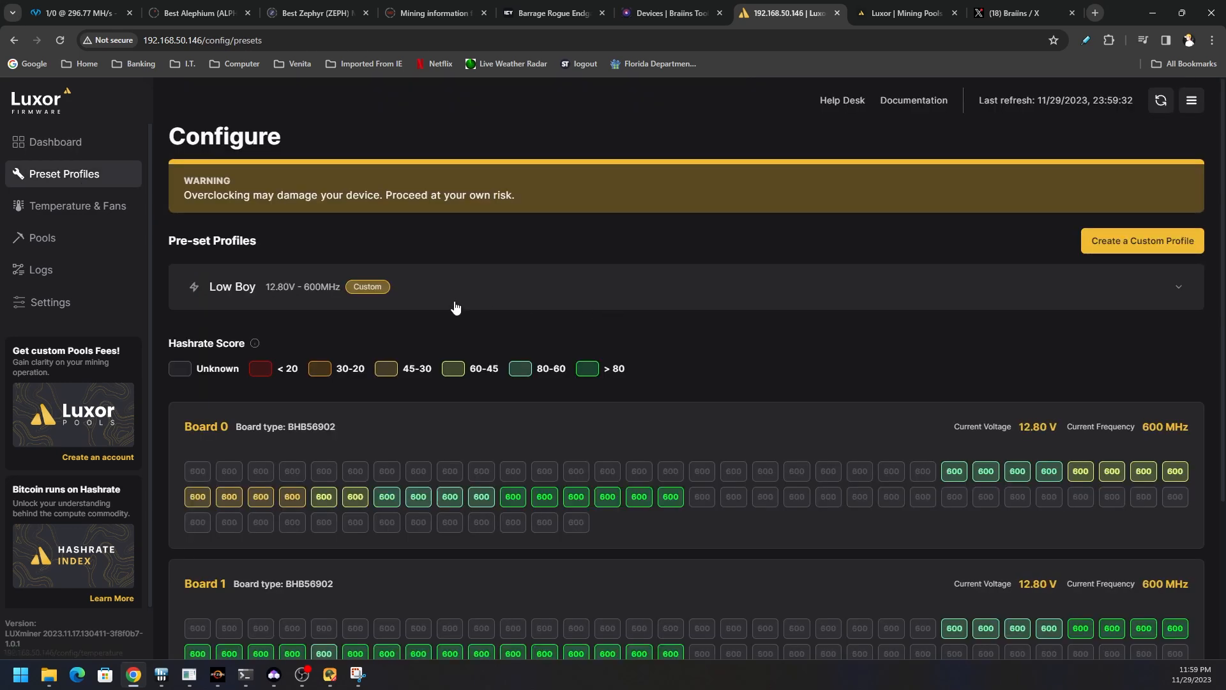
click(656, 288)
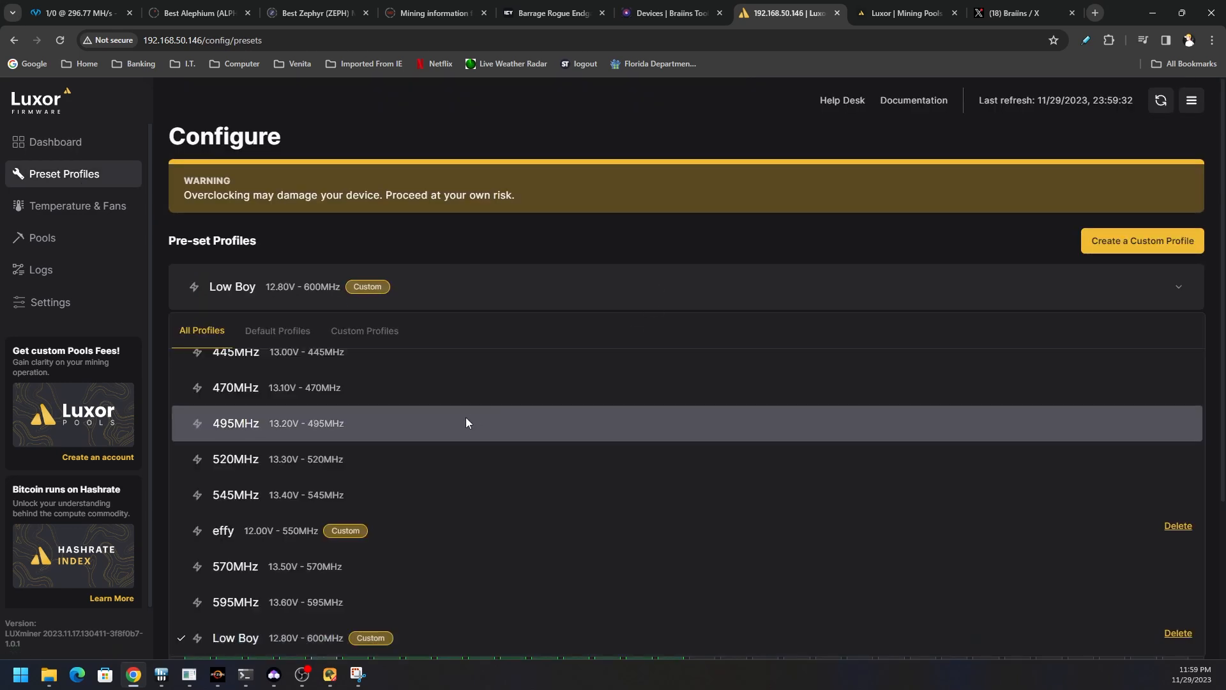
click(276, 329)
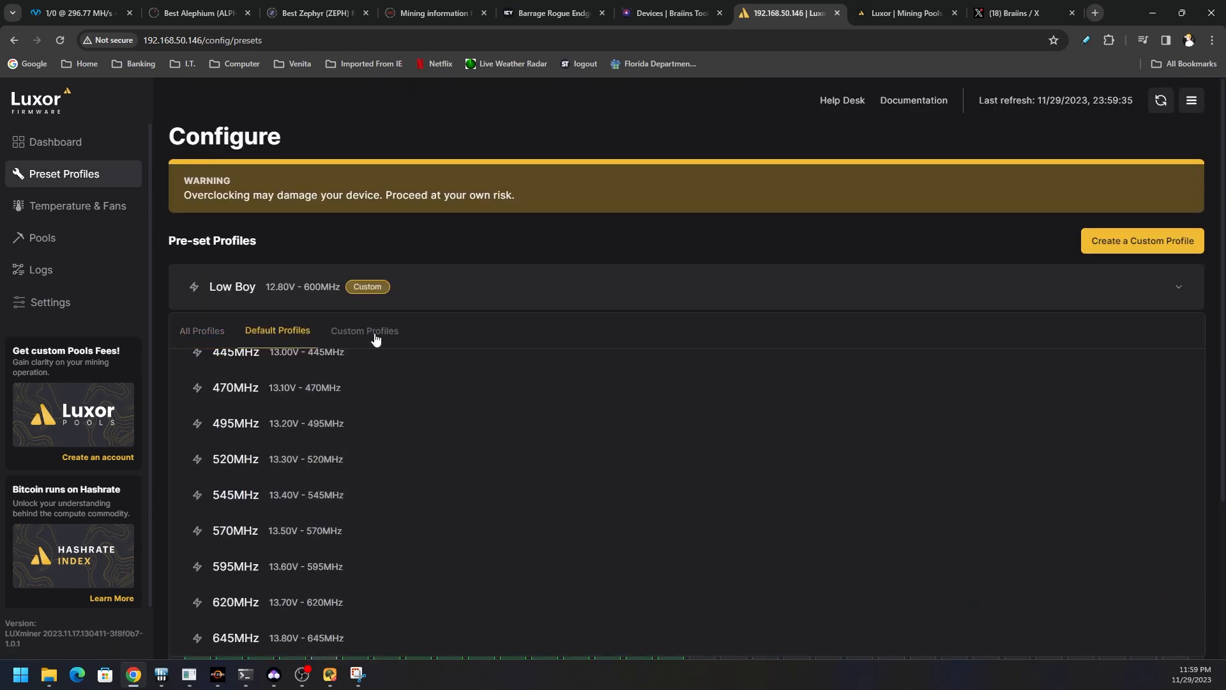
click(375, 339)
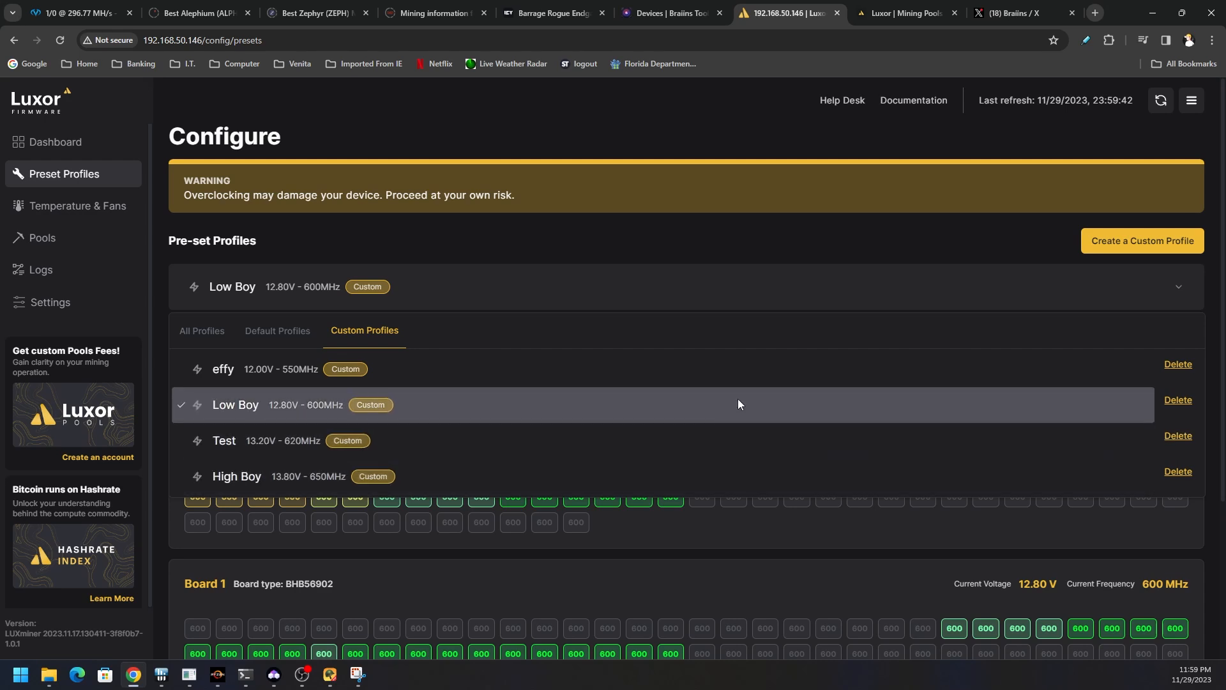
click(1178, 436)
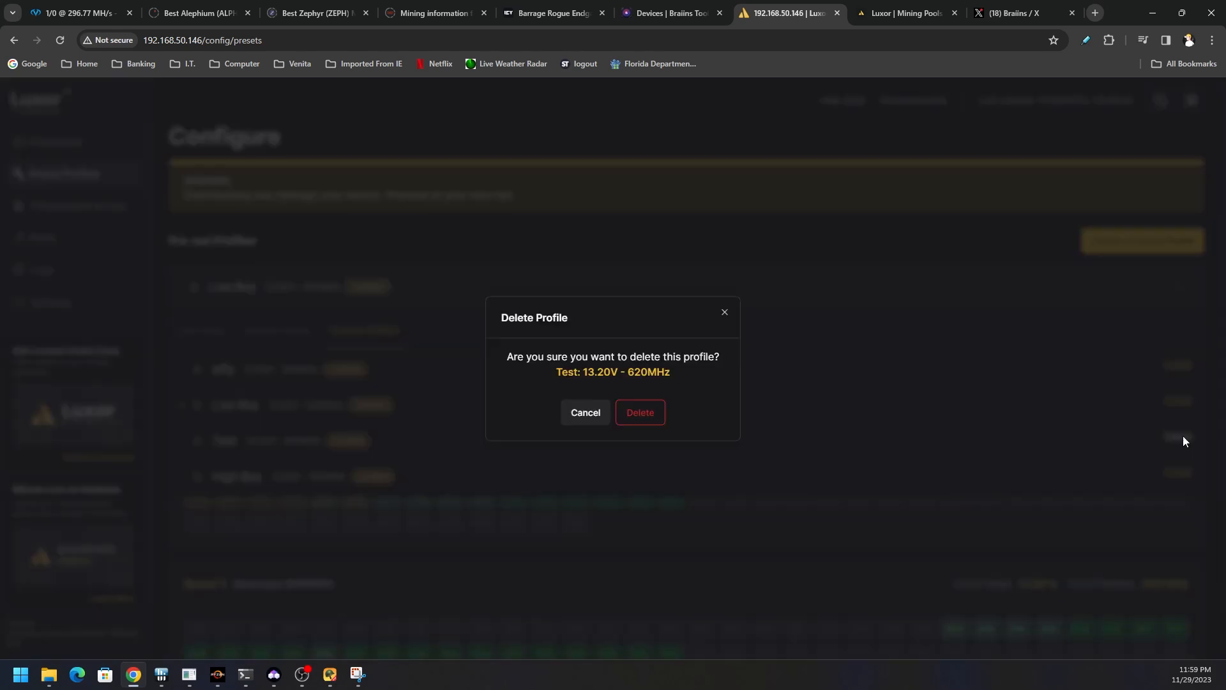
drag(583, 373, 619, 373)
drag(628, 374, 646, 376)
click(641, 380)
drag(629, 377, 641, 378)
click(627, 423)
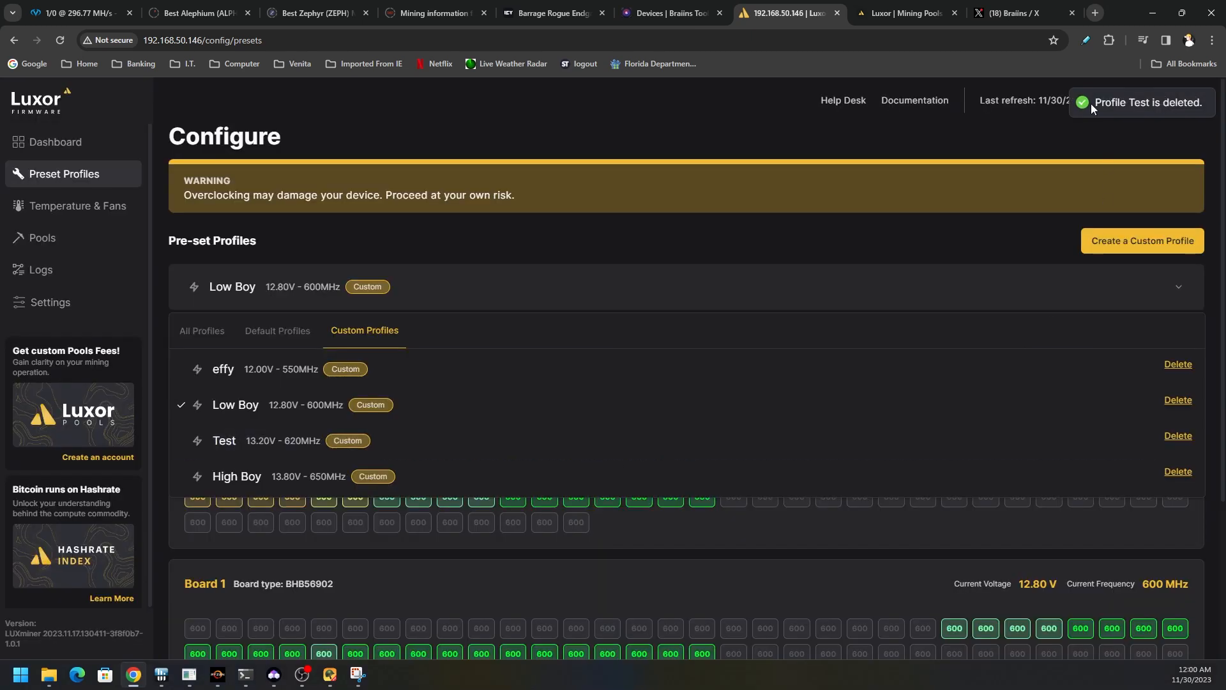
click(998, 136)
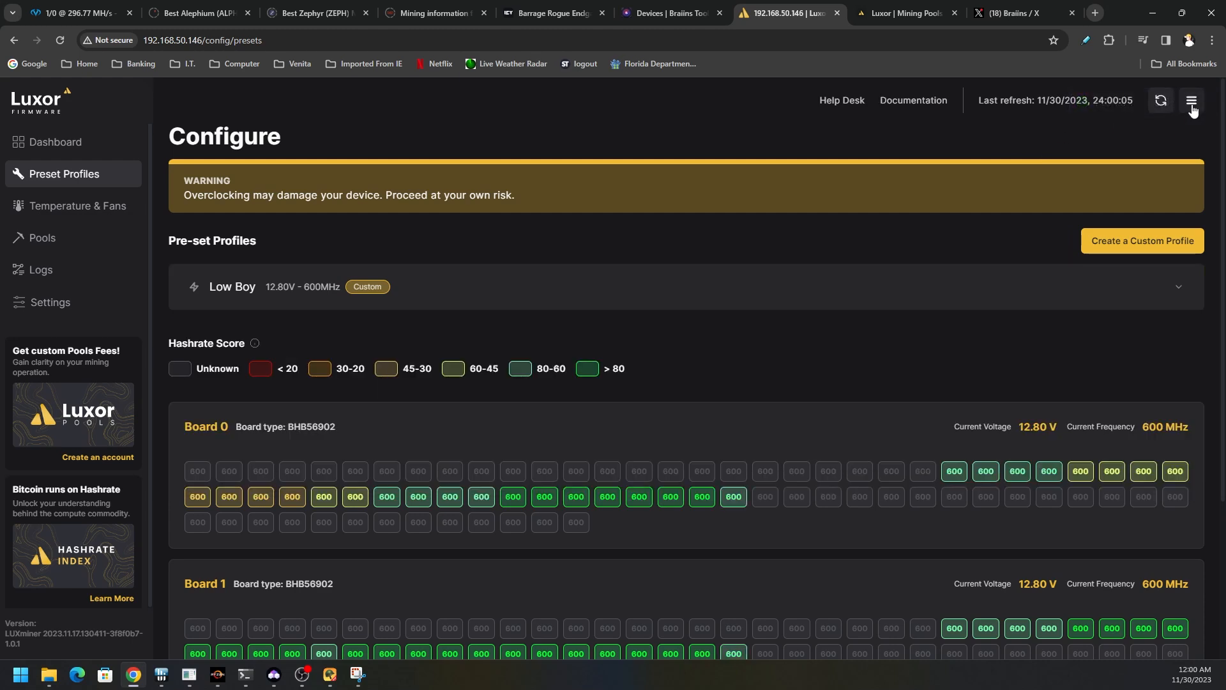
Look over the quick actions and the firmware's dashboard, pools, logs and settings pages
click(1191, 102)
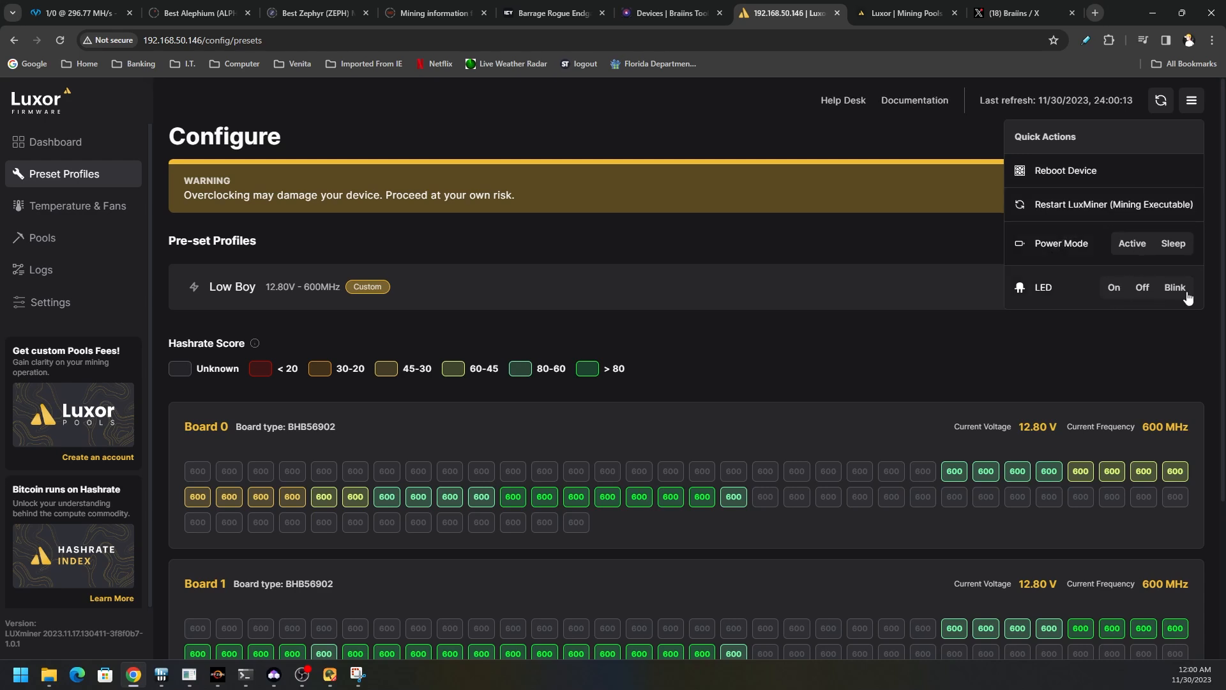
click(860, 233)
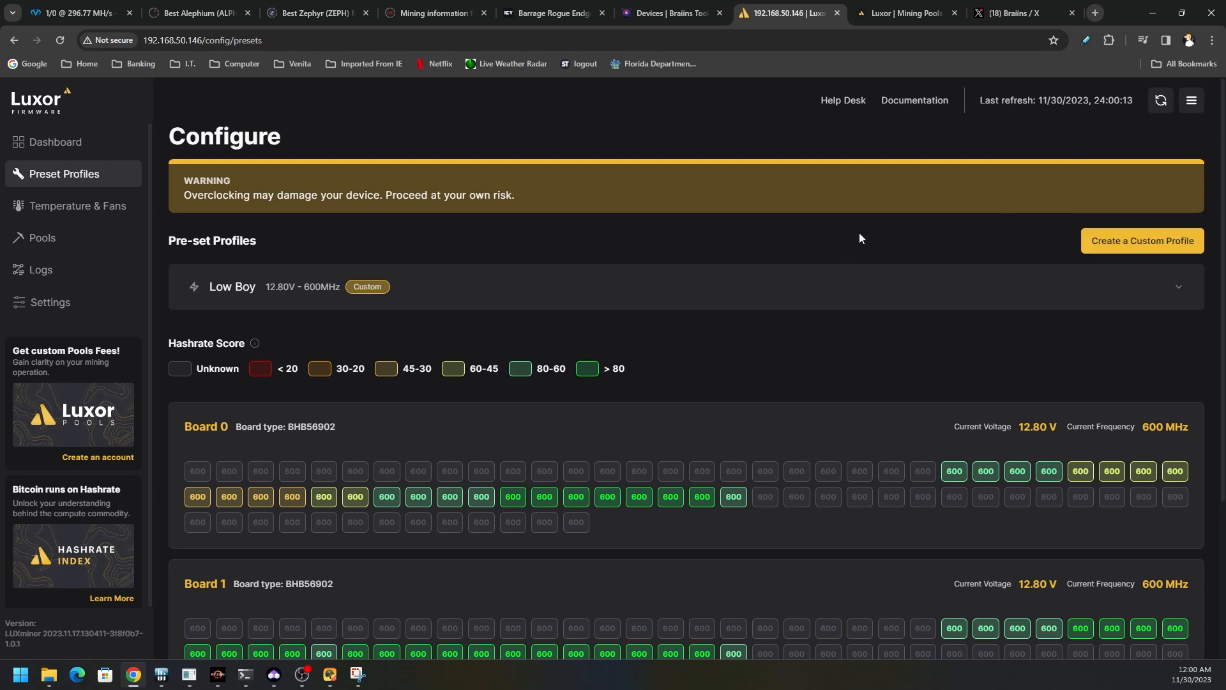
click(77, 150)
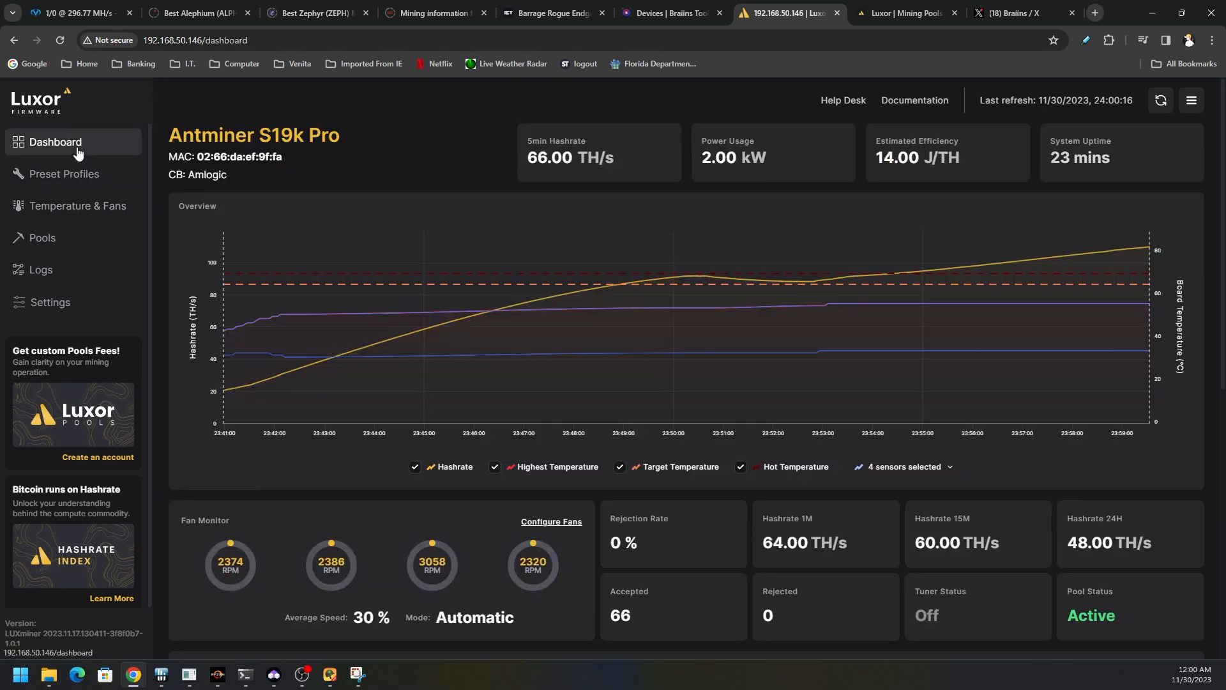
click(64, 205)
click(54, 246)
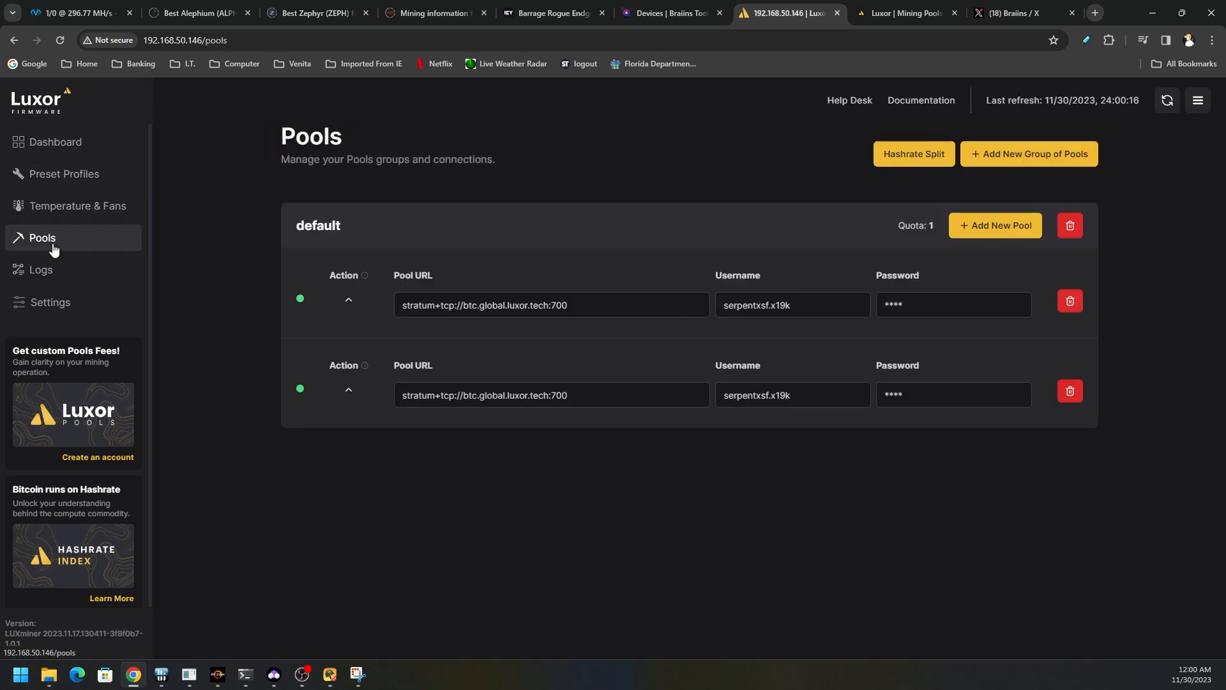
click(50, 284)
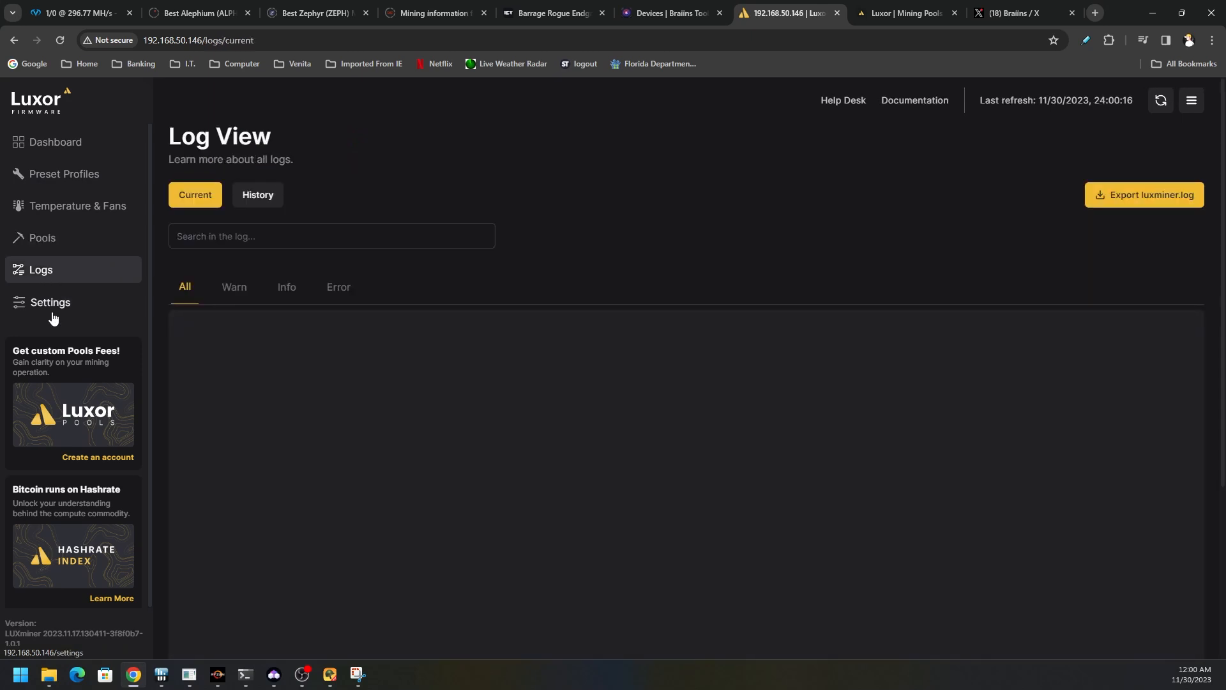
click(51, 304)
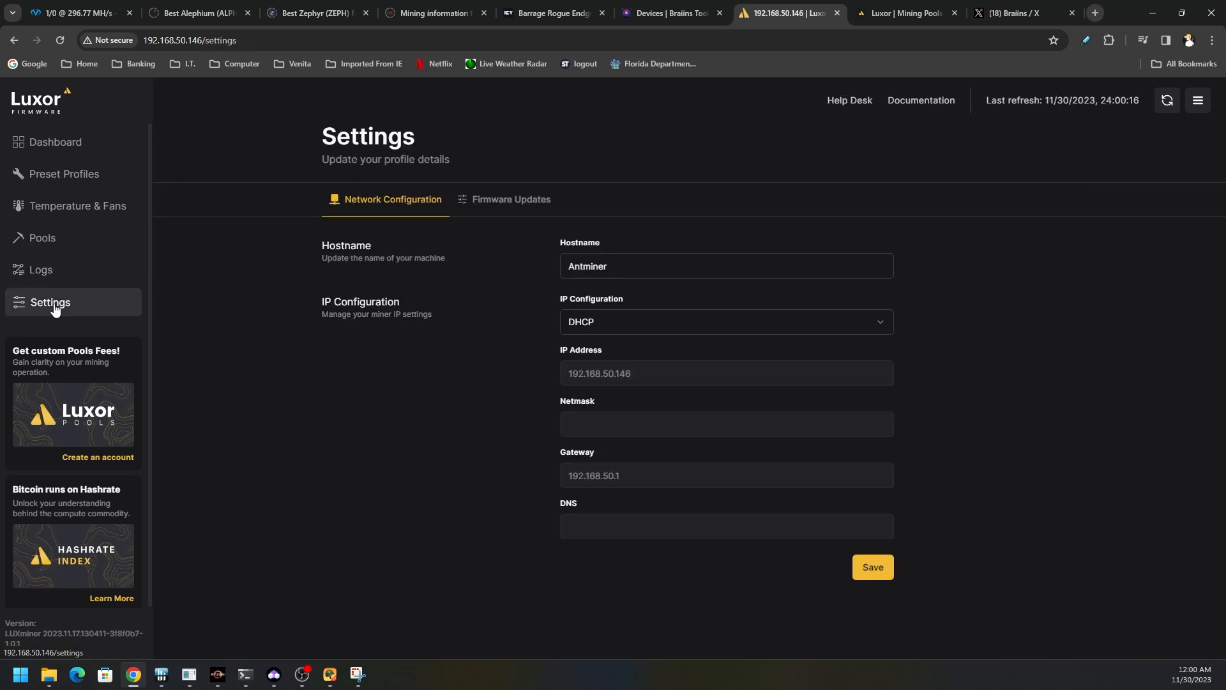
Examine the IP Configuration options and the IP Address field in the network configuration
click(651, 323)
click(630, 371)
click(679, 370)
click(359, 323)
Return to the dashboard and review the hashrate and temperature graph, fan monitor and pool statistics
click(86, 142)
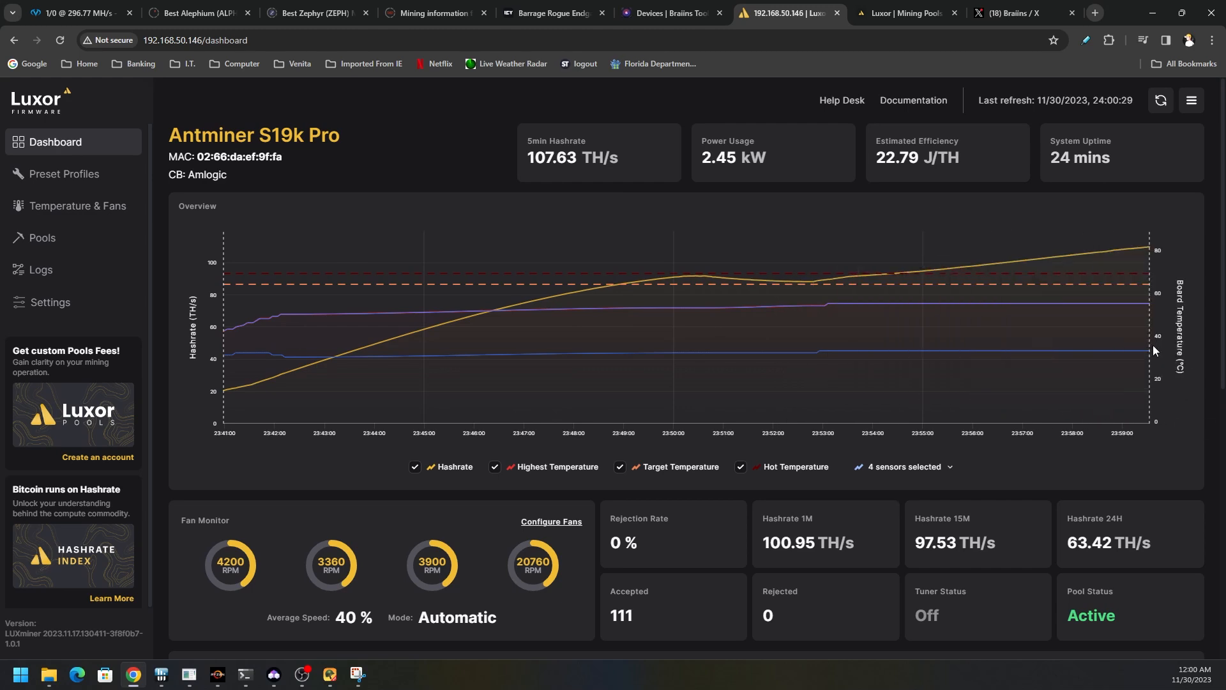
scroll(1036, 528, down, 1)
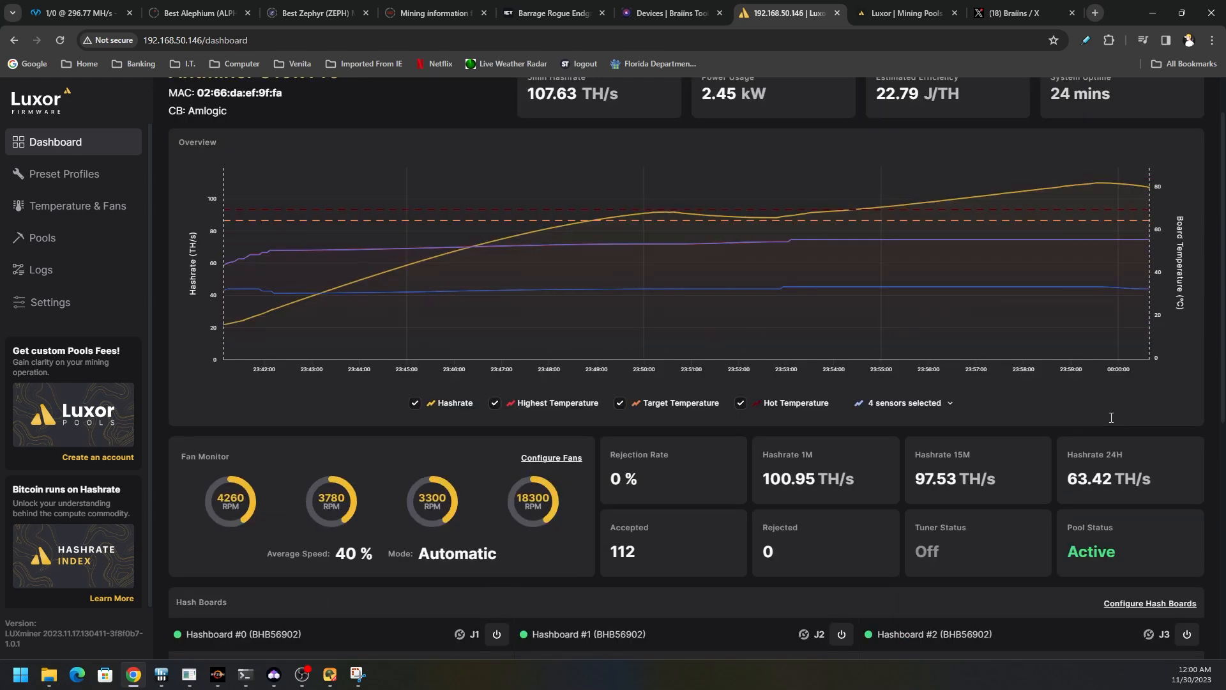
scroll(1184, 411, up, 1)
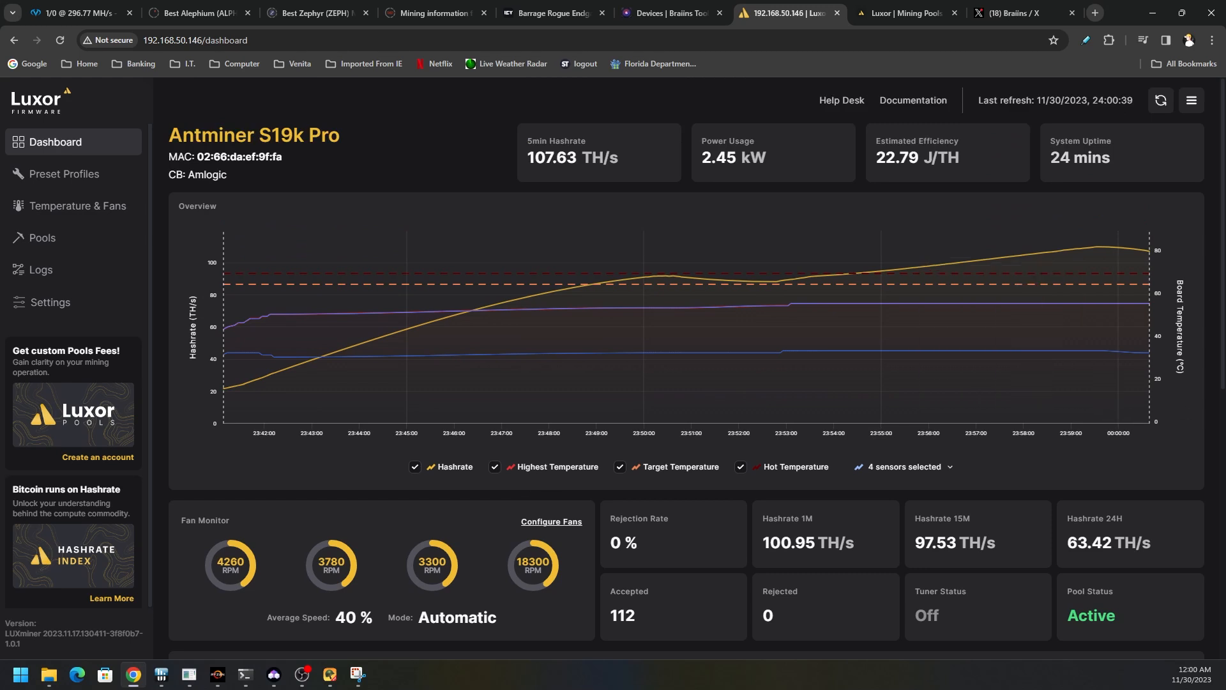